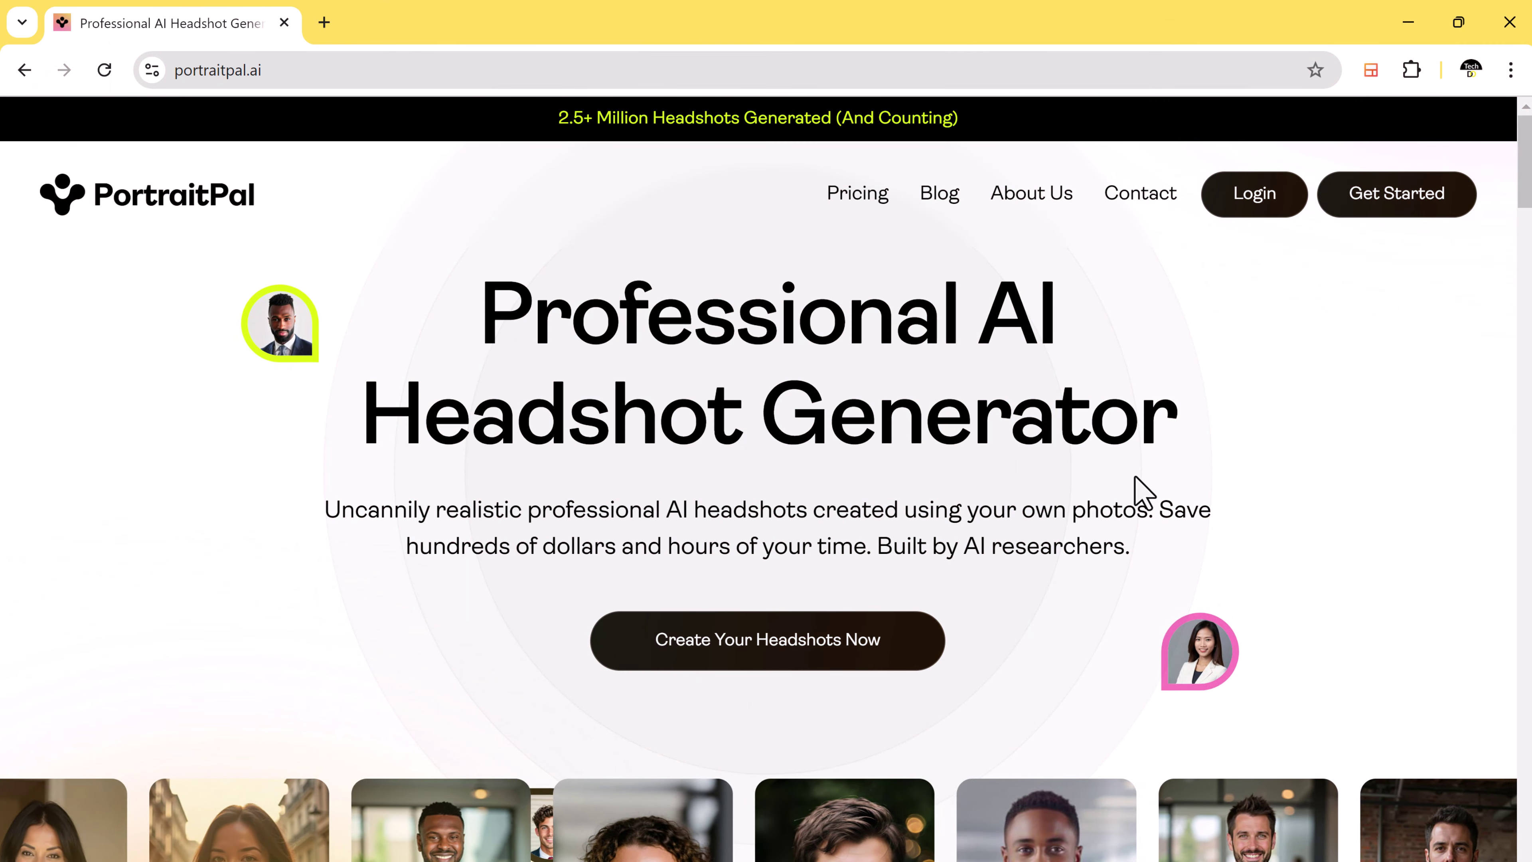
Step: Start a new headshot order and pick the Basic package ($45, 60 headshots)
scroll(1385, 494, "down", 5)
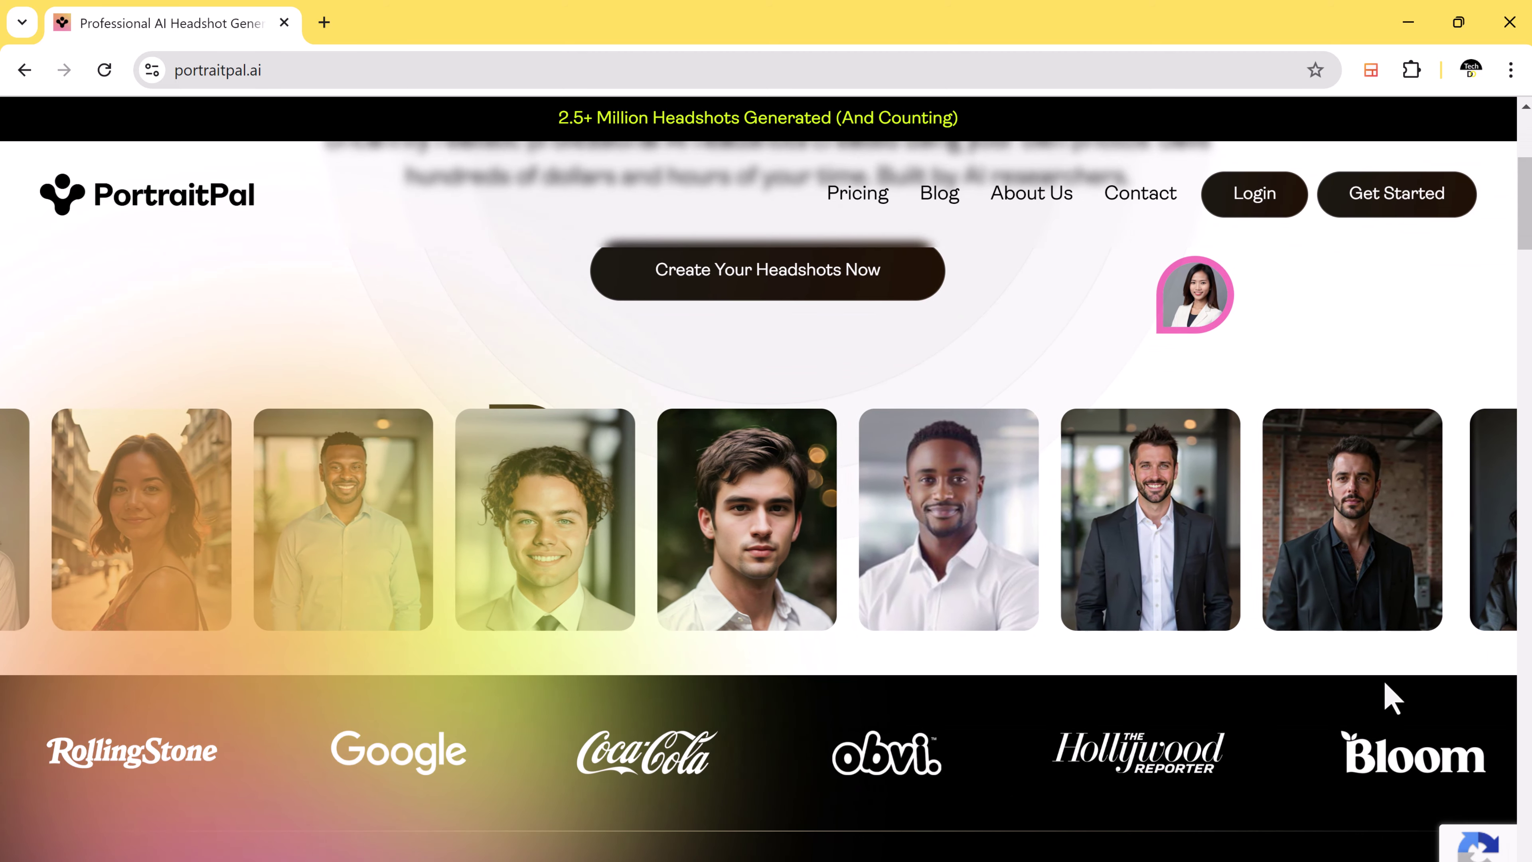
scroll(1384, 683, "down", 10)
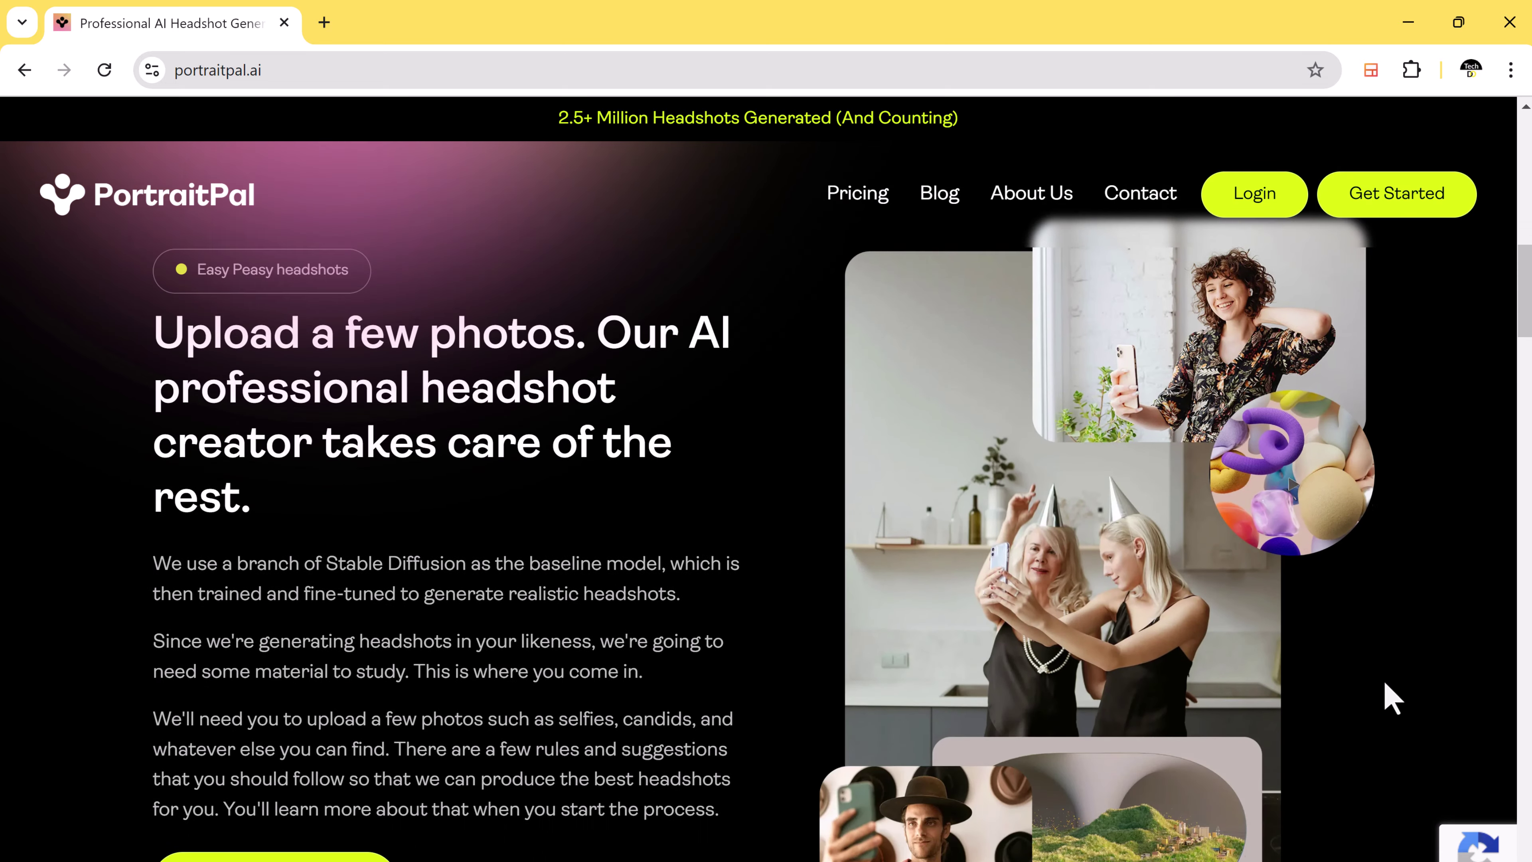
scroll(1385, 698, "down", 13)
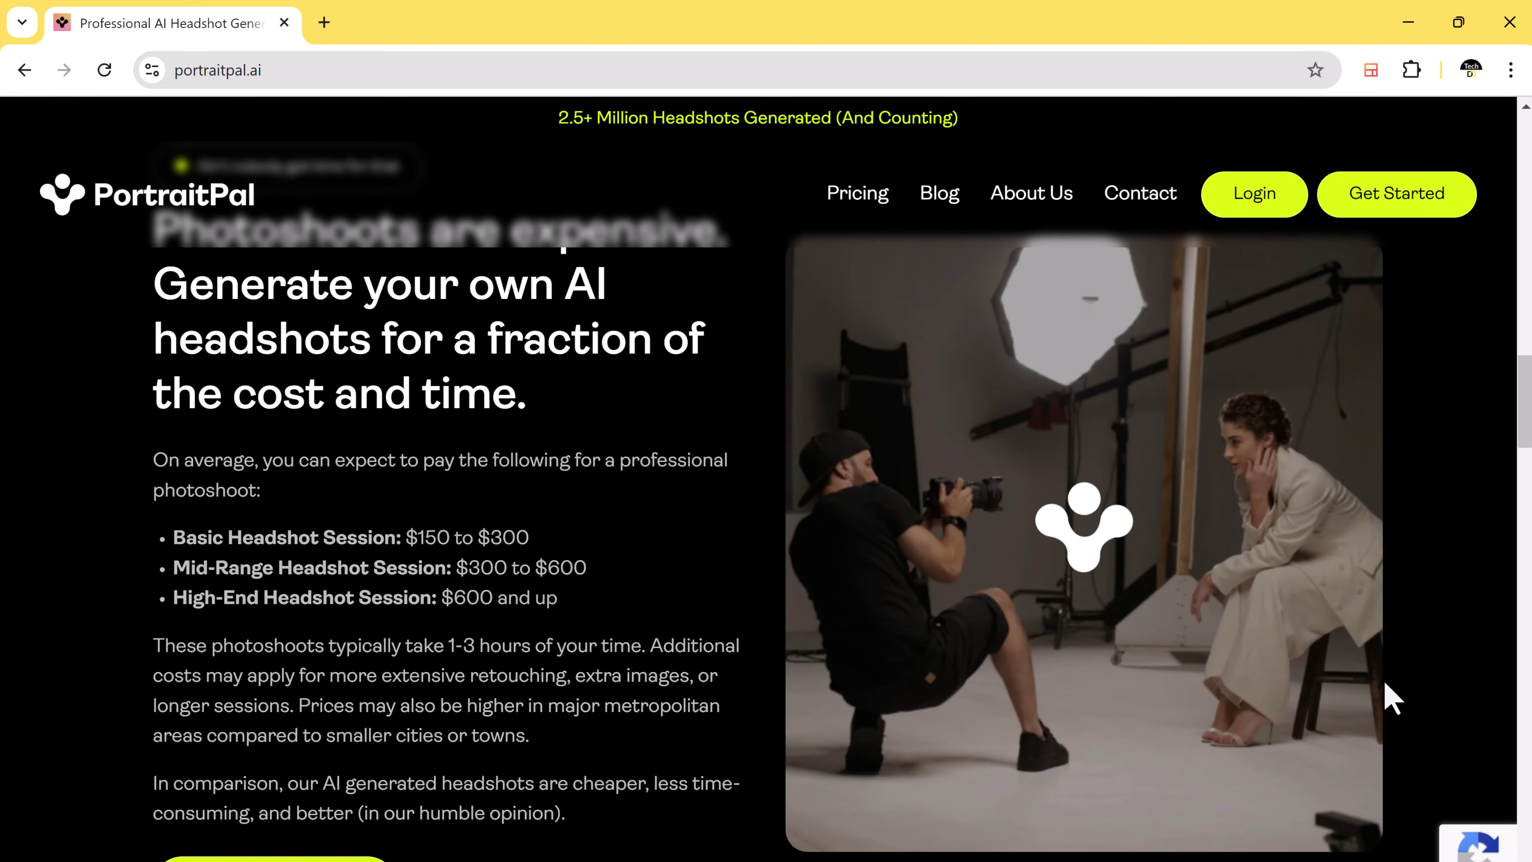
scroll(909, 576, "up", 6)
scroll(814, 516, "up", 15)
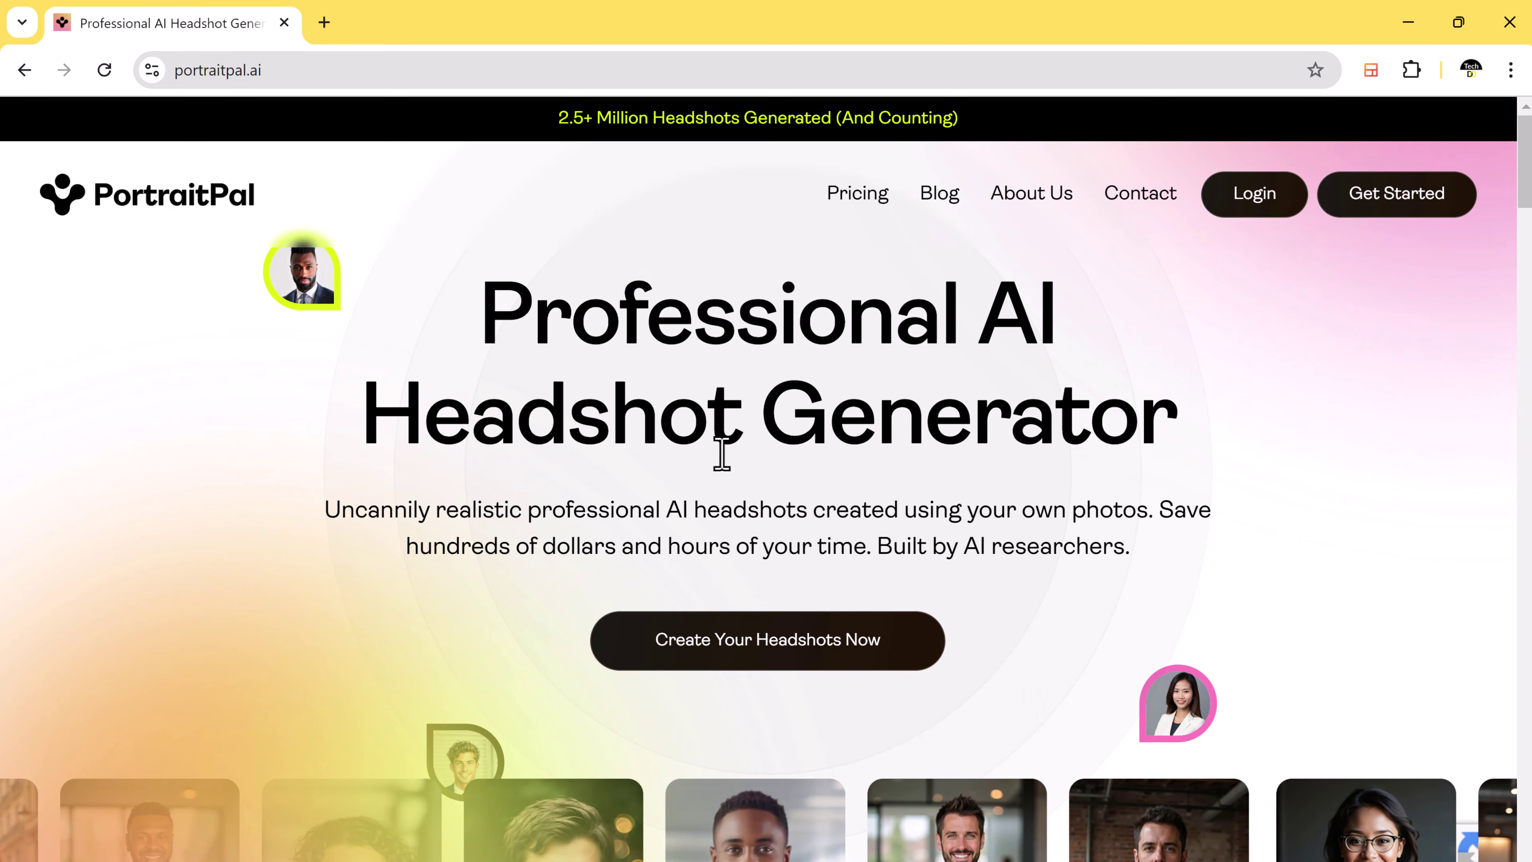
left_click(748, 656)
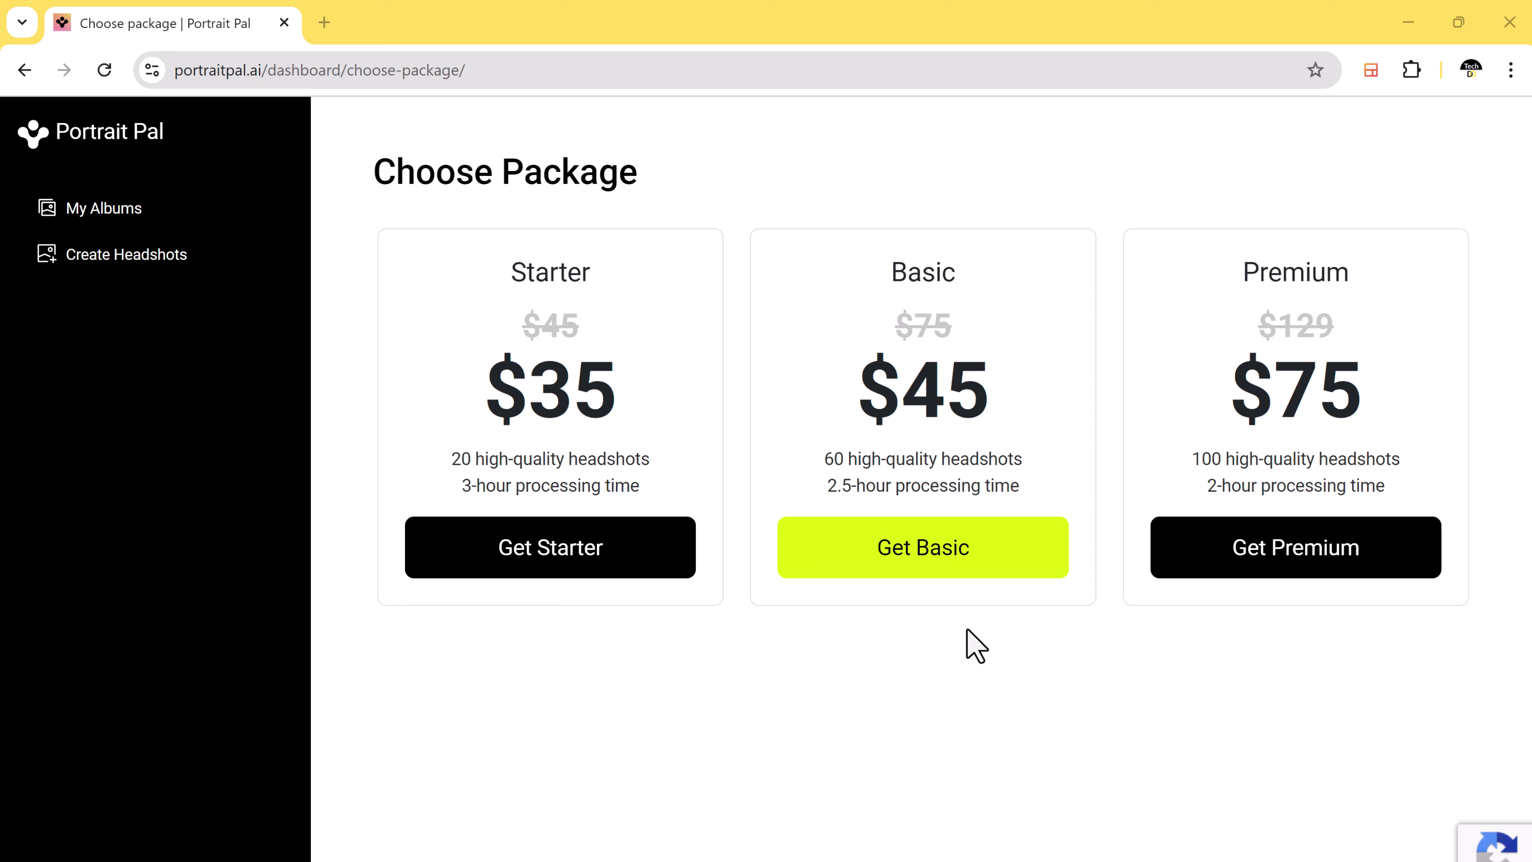
left_click(975, 546)
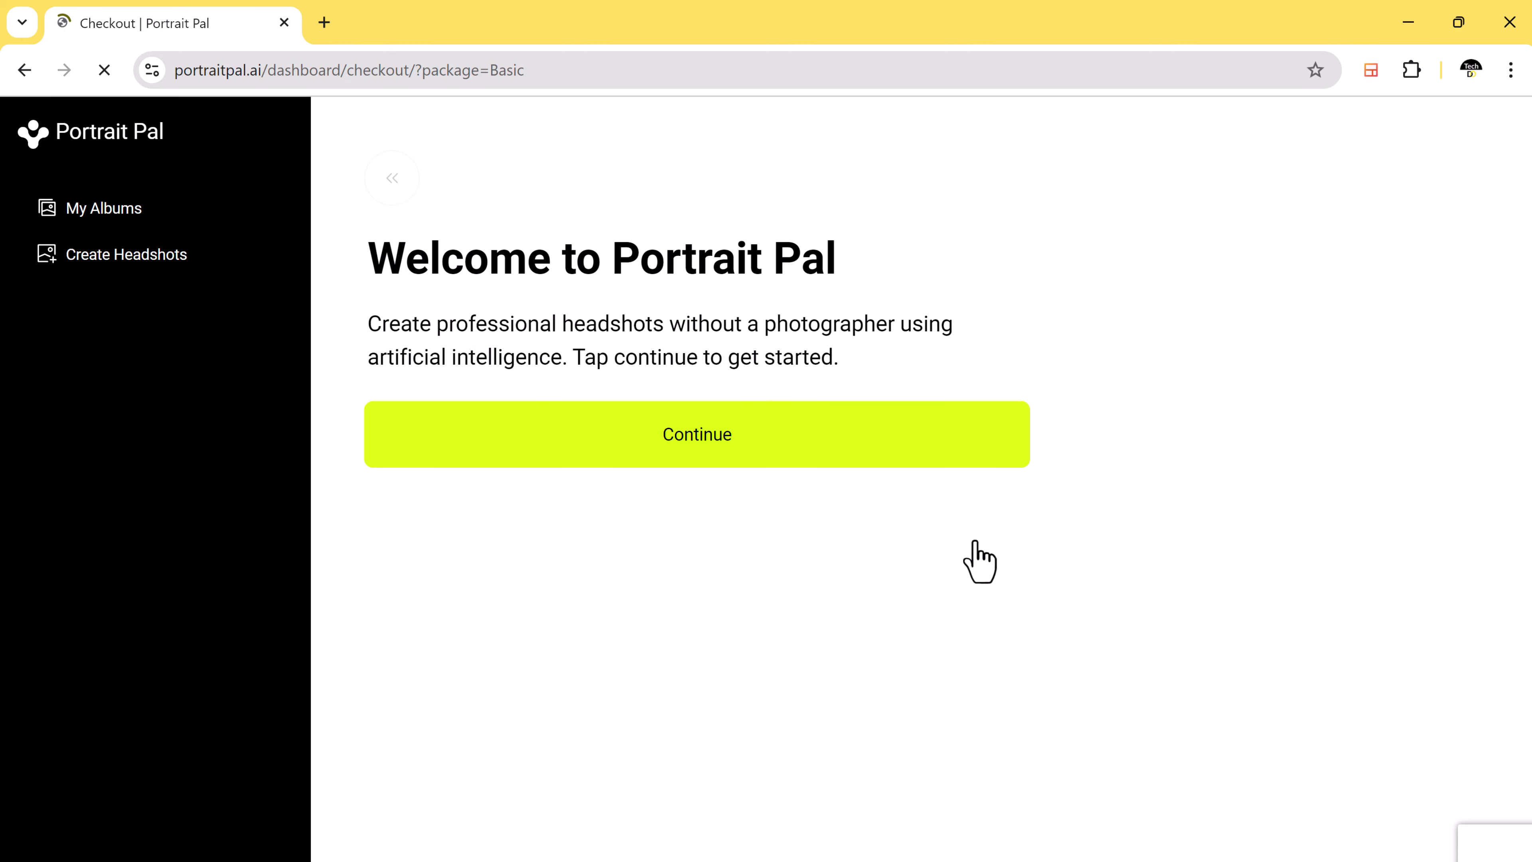
Step: Answer the questionnaire: Male, 25-29, brown medium-length hair, brown eyes, glasses Yes, plus ethnicity
left_click(656, 435)
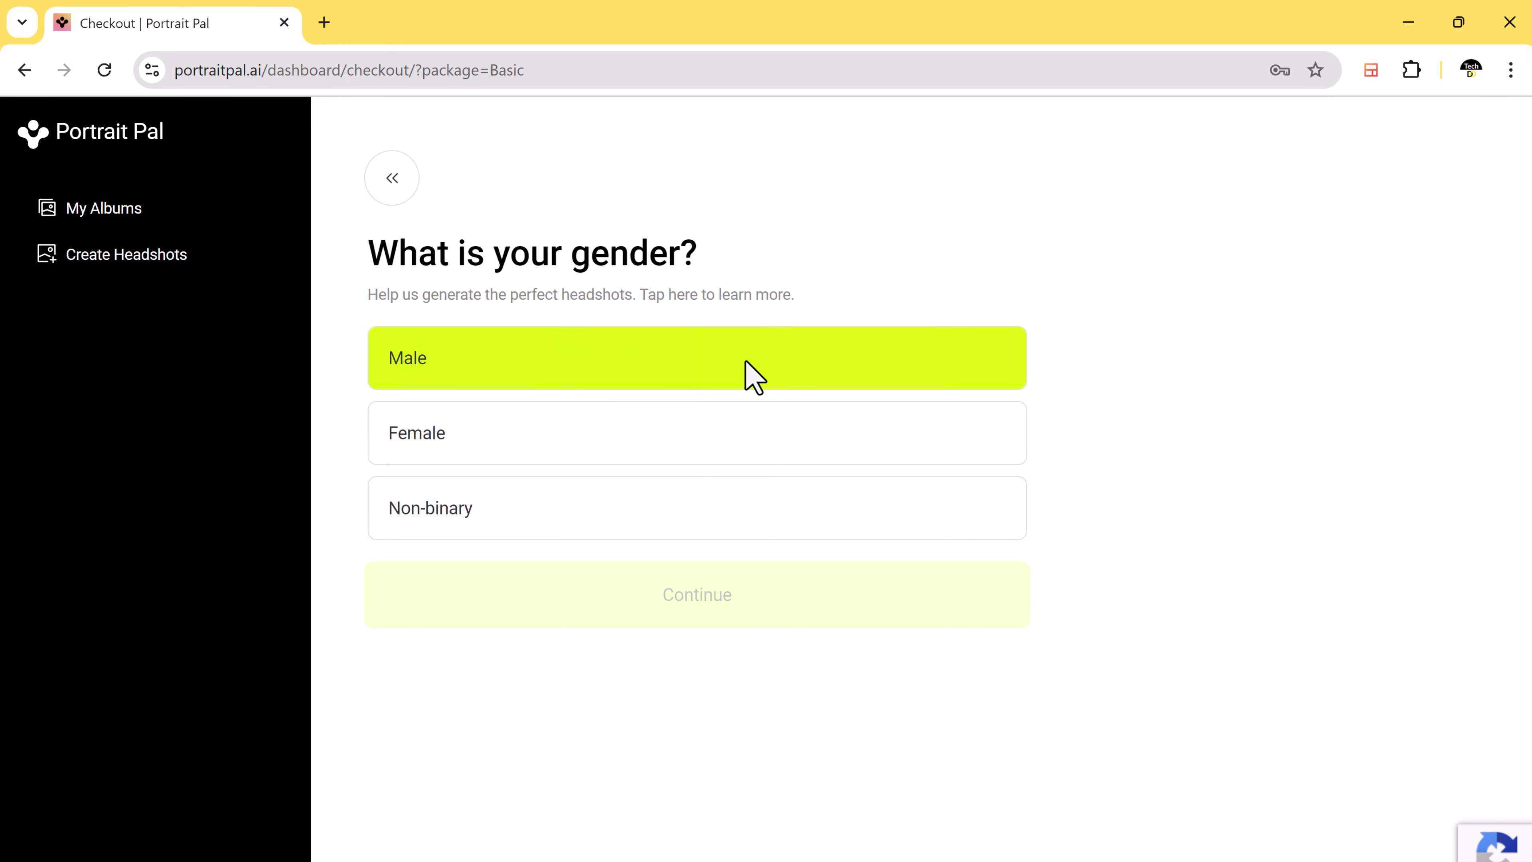
left_click(778, 365)
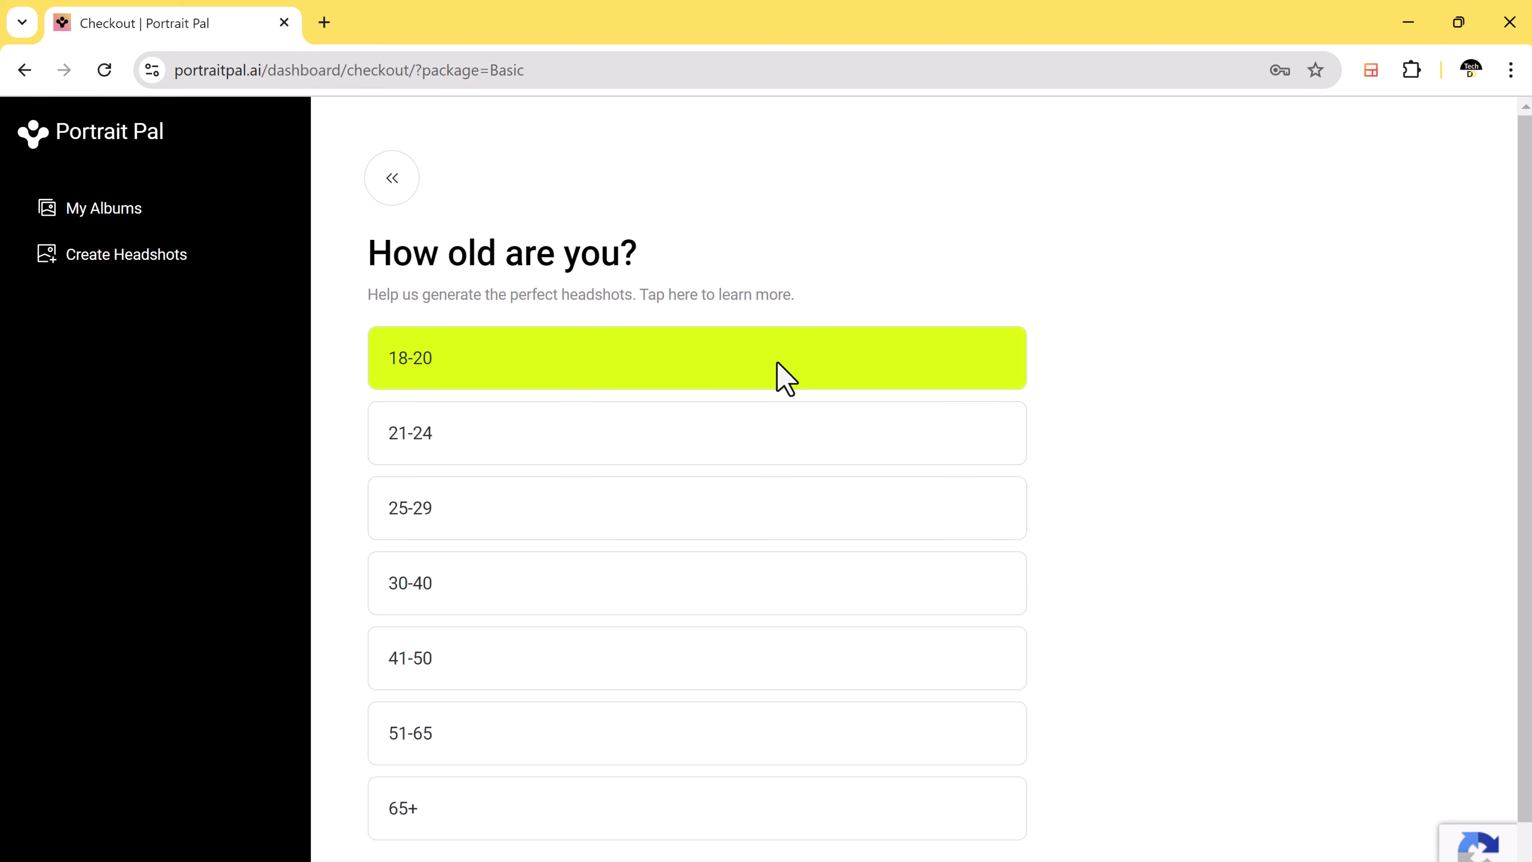
left_click(731, 520)
left_click(733, 374)
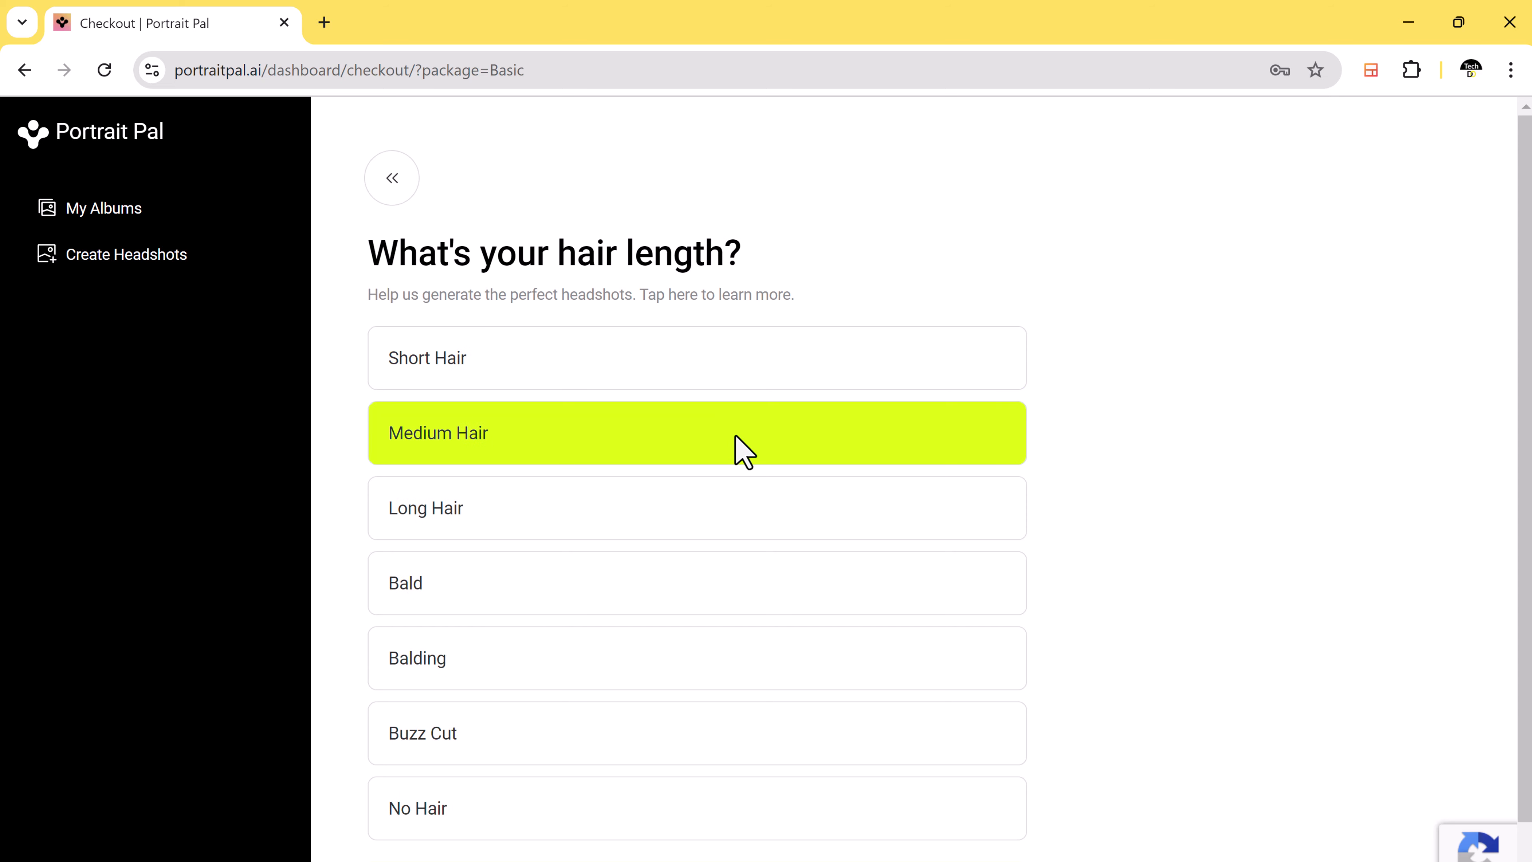
left_click(743, 451)
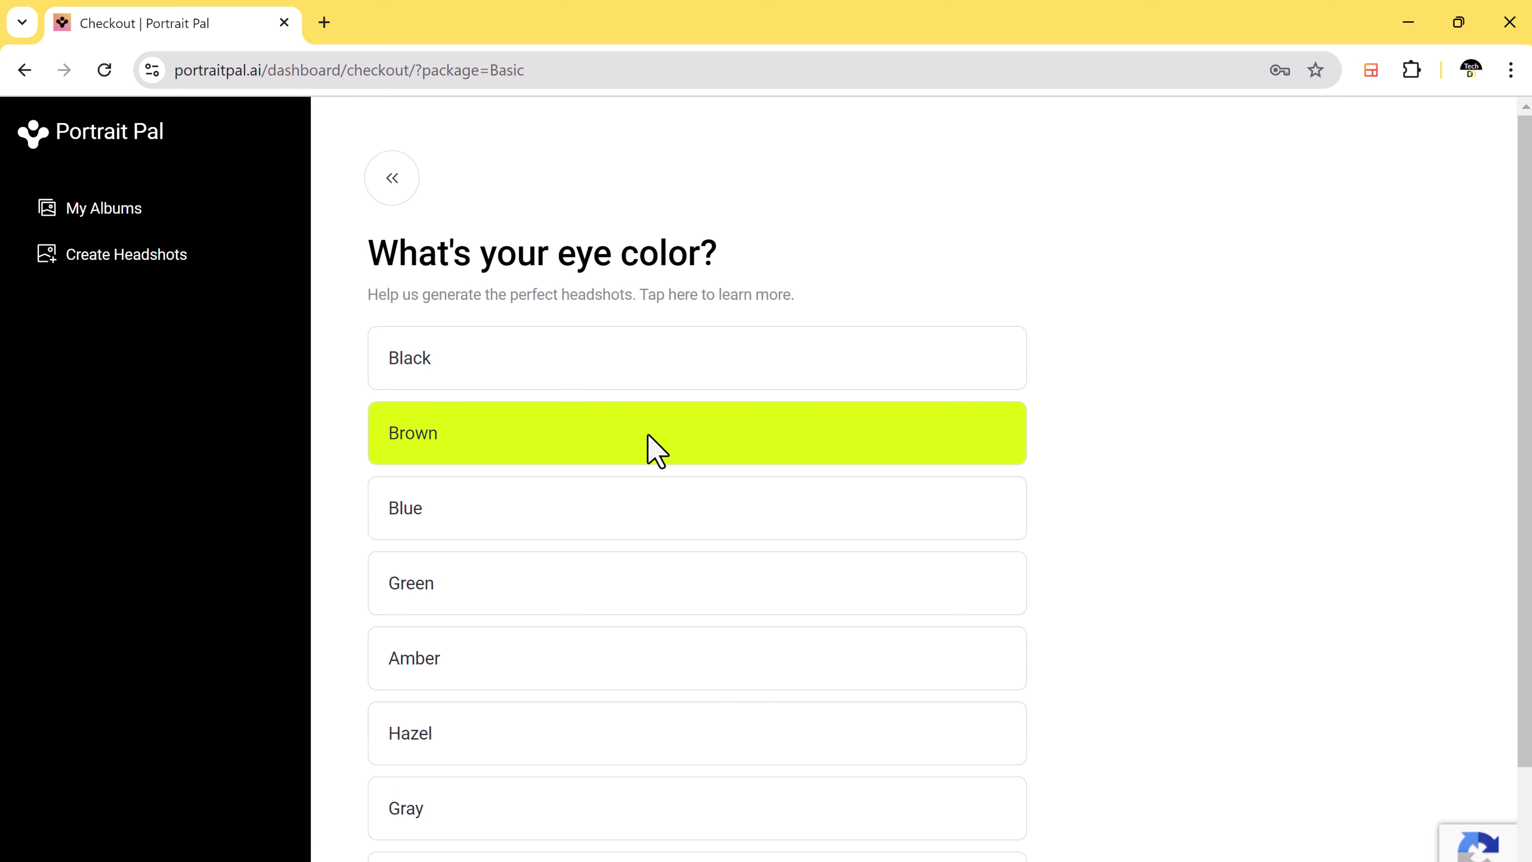
left_click(577, 359)
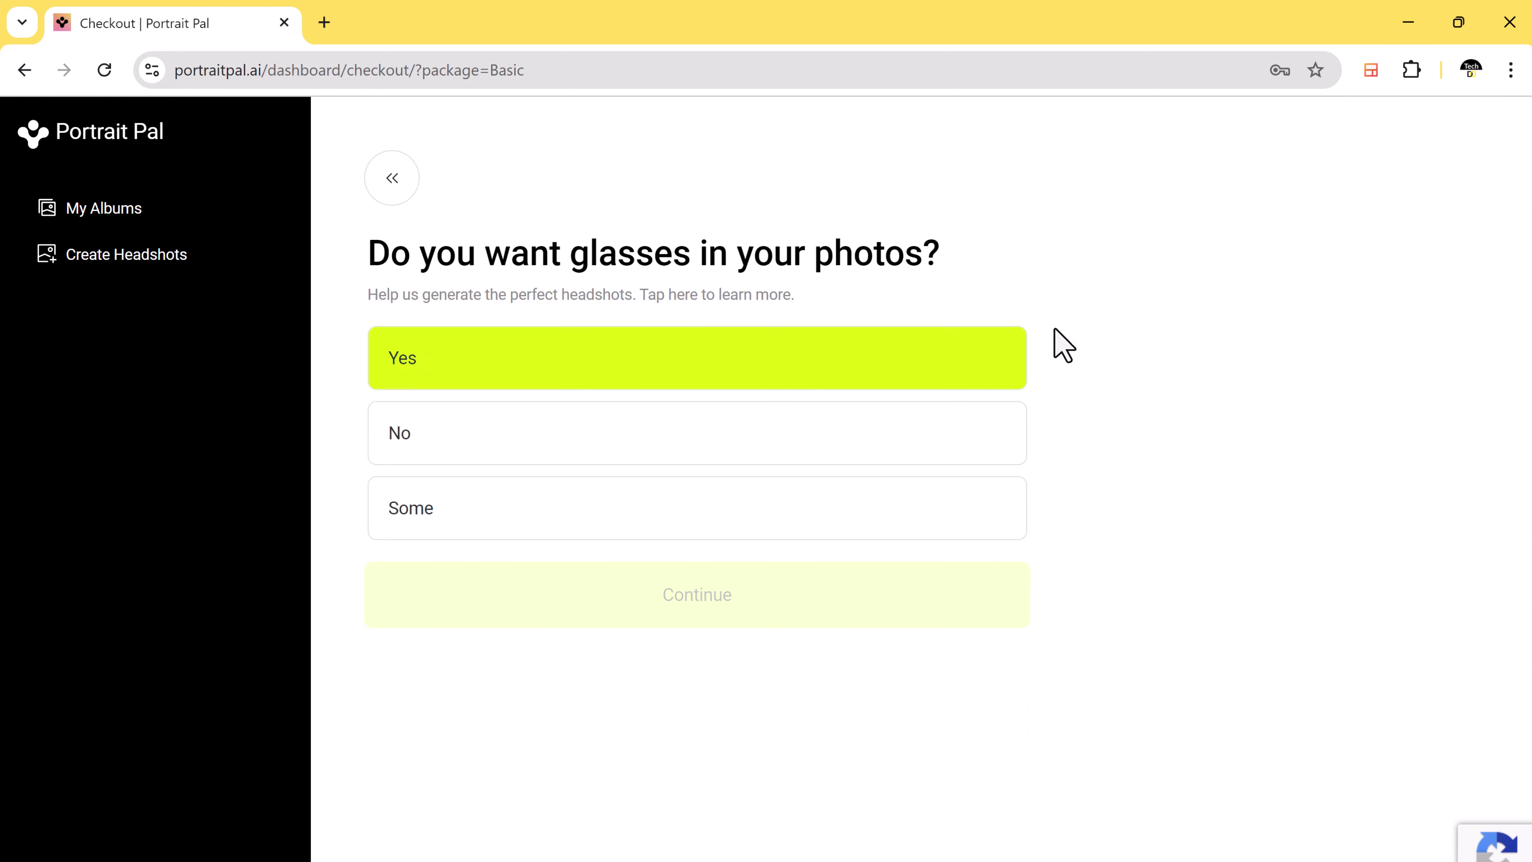
left_click(966, 439)
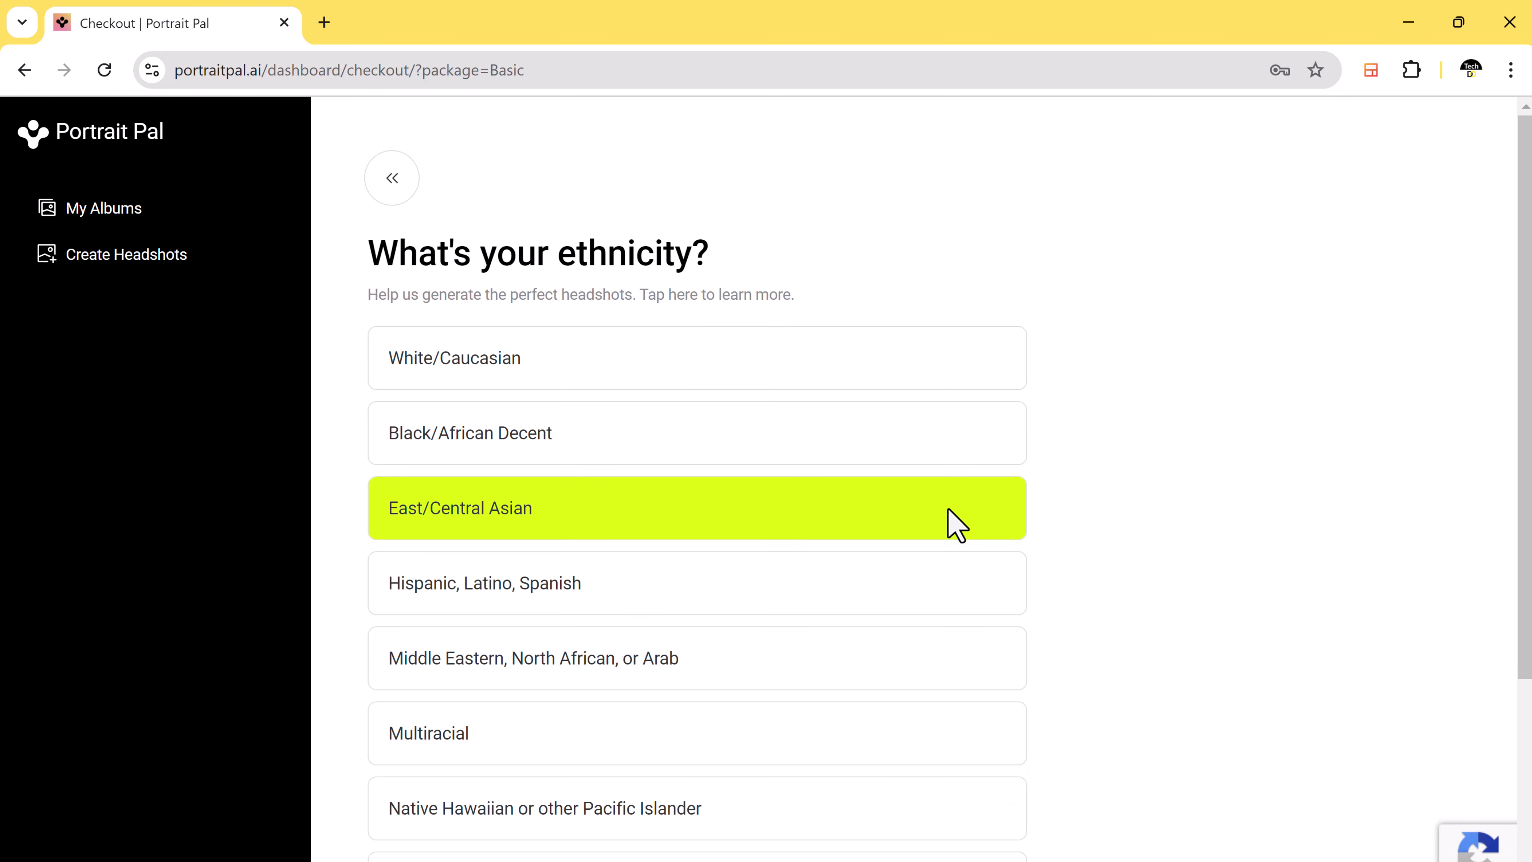
left_click(920, 362)
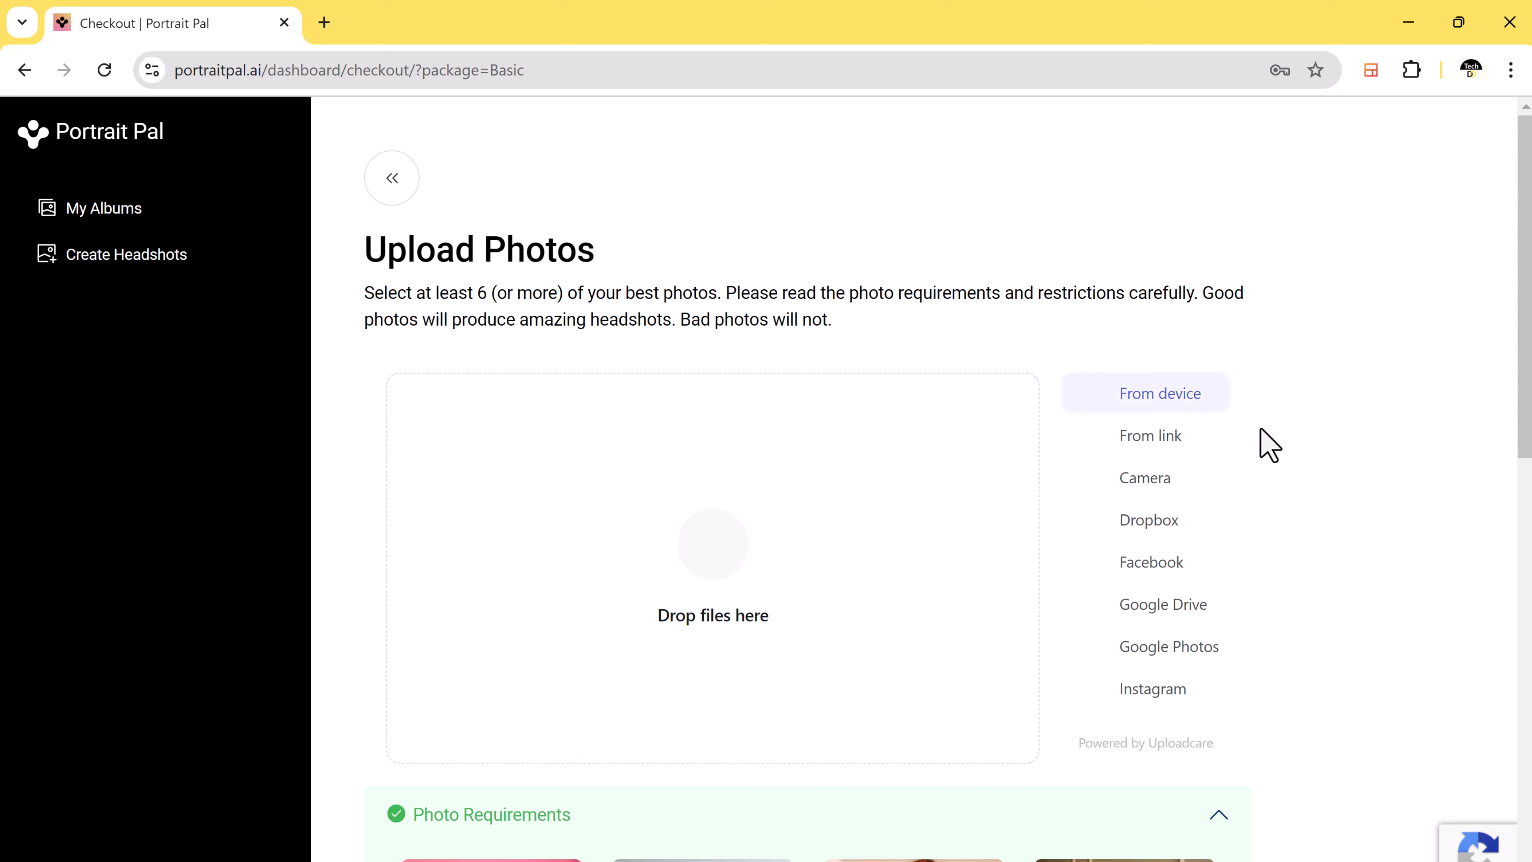
scroll(1271, 465, "down", 8)
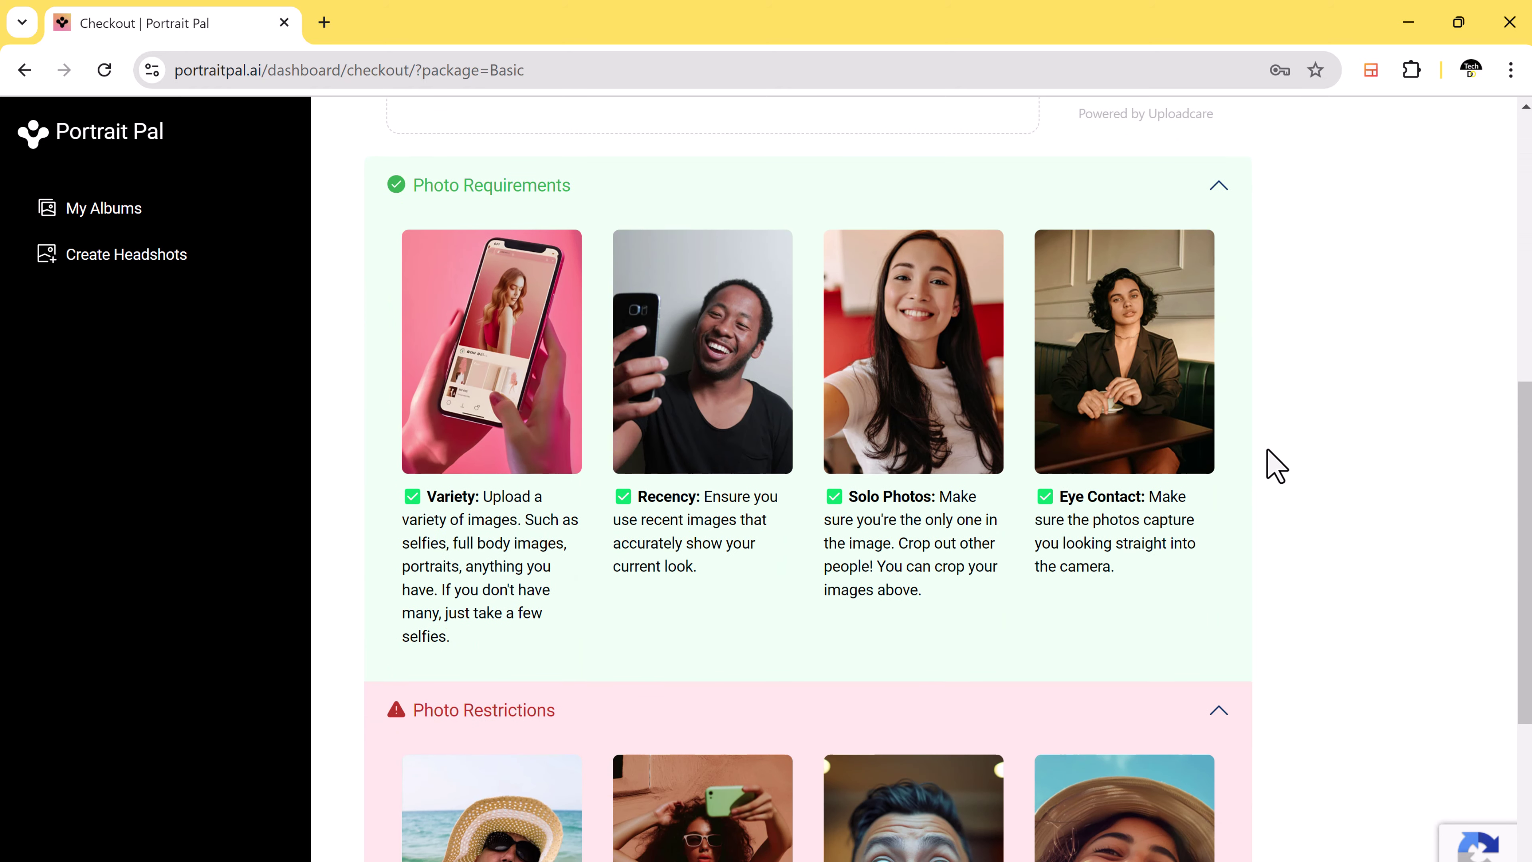
scroll(1272, 465, "down", 5)
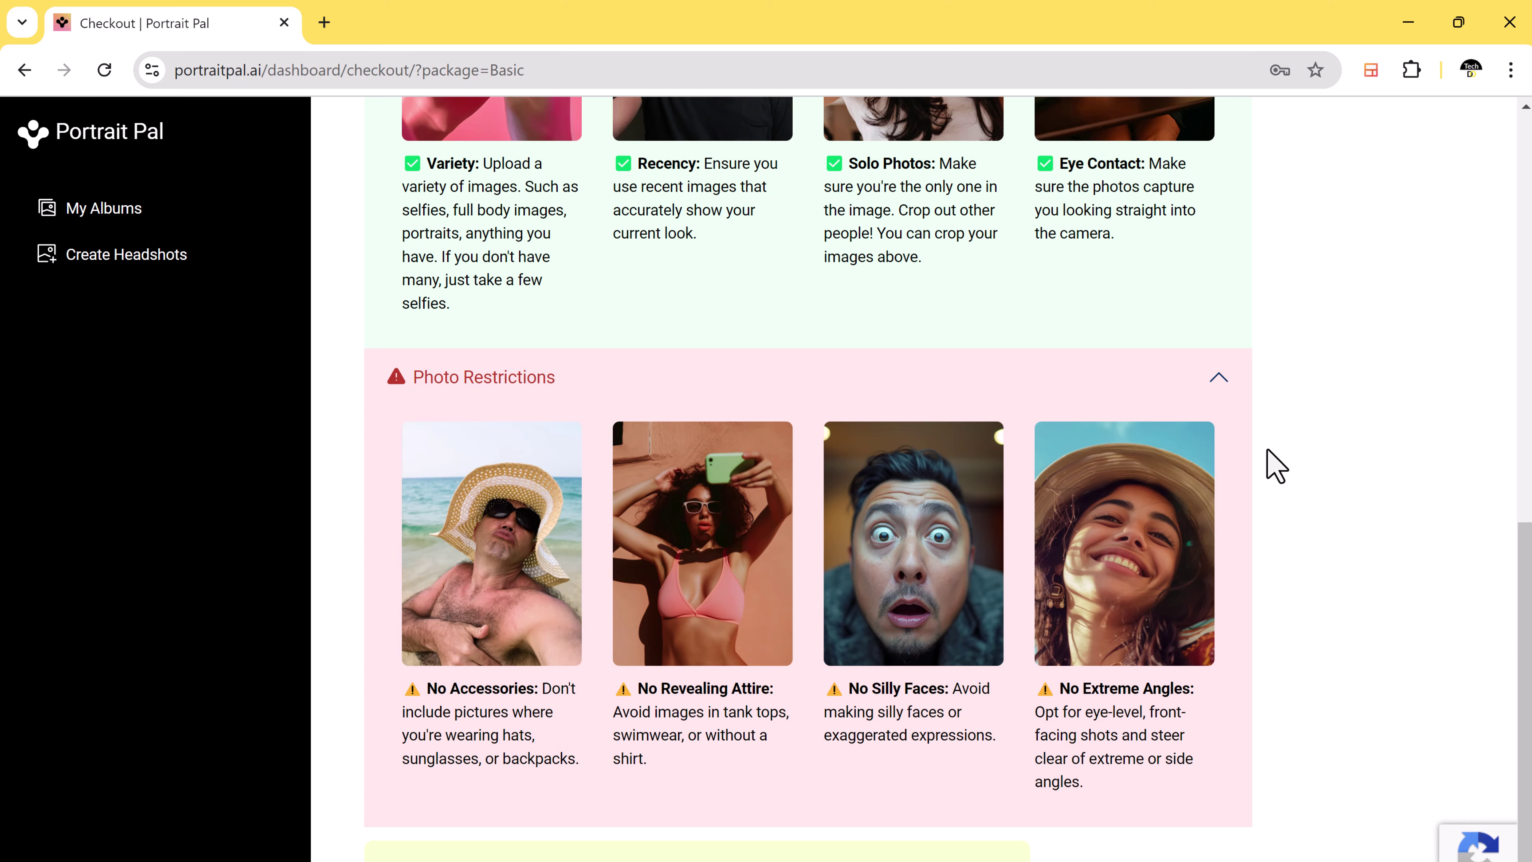
scroll(1271, 465, "up", 12)
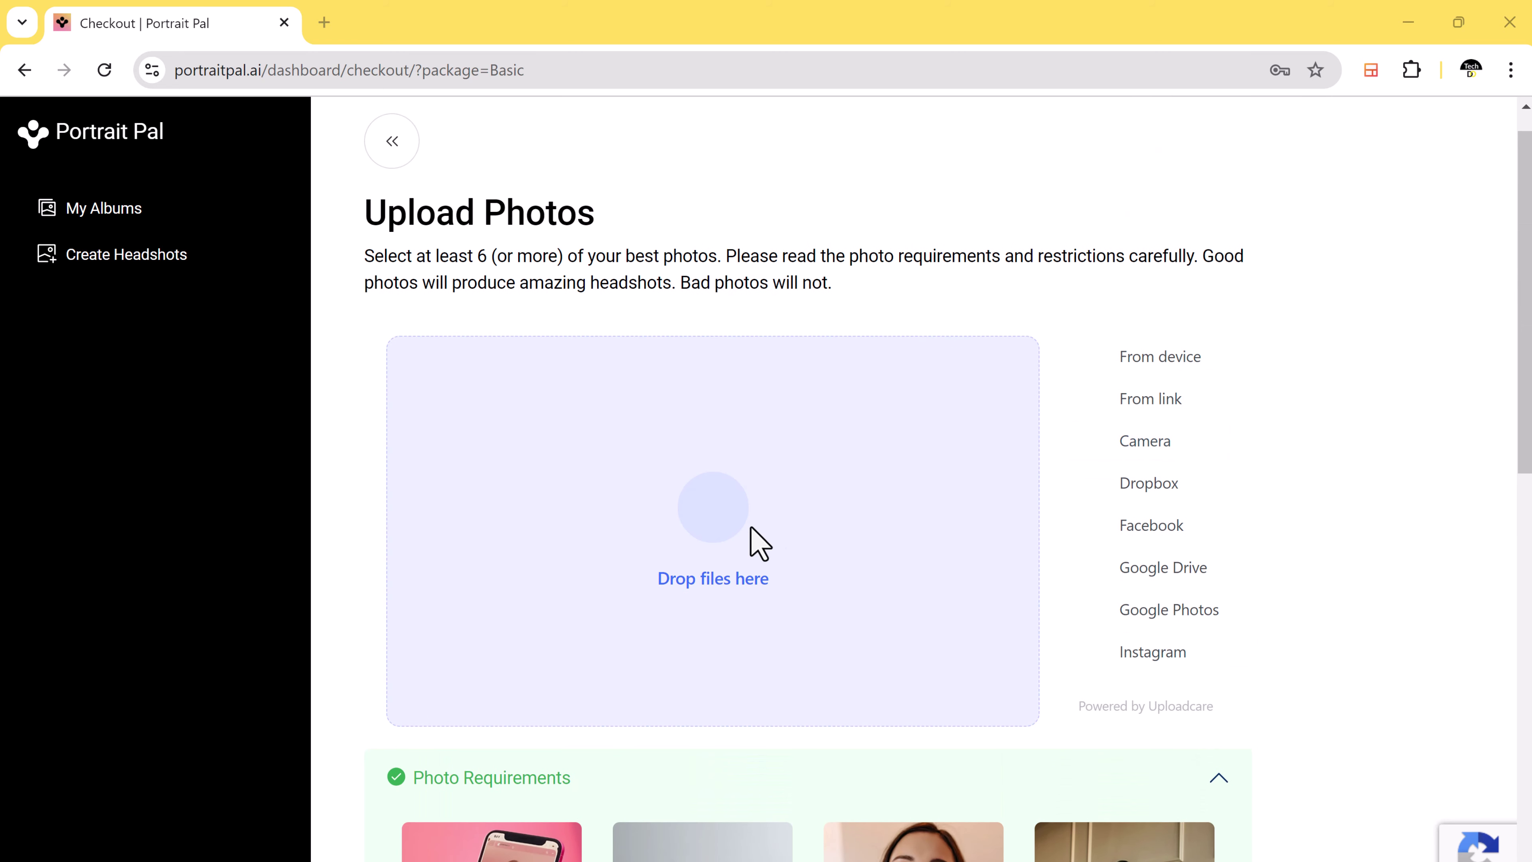
Step: Upload all seven photos from the Documents > Pic folder
left_click(752, 528)
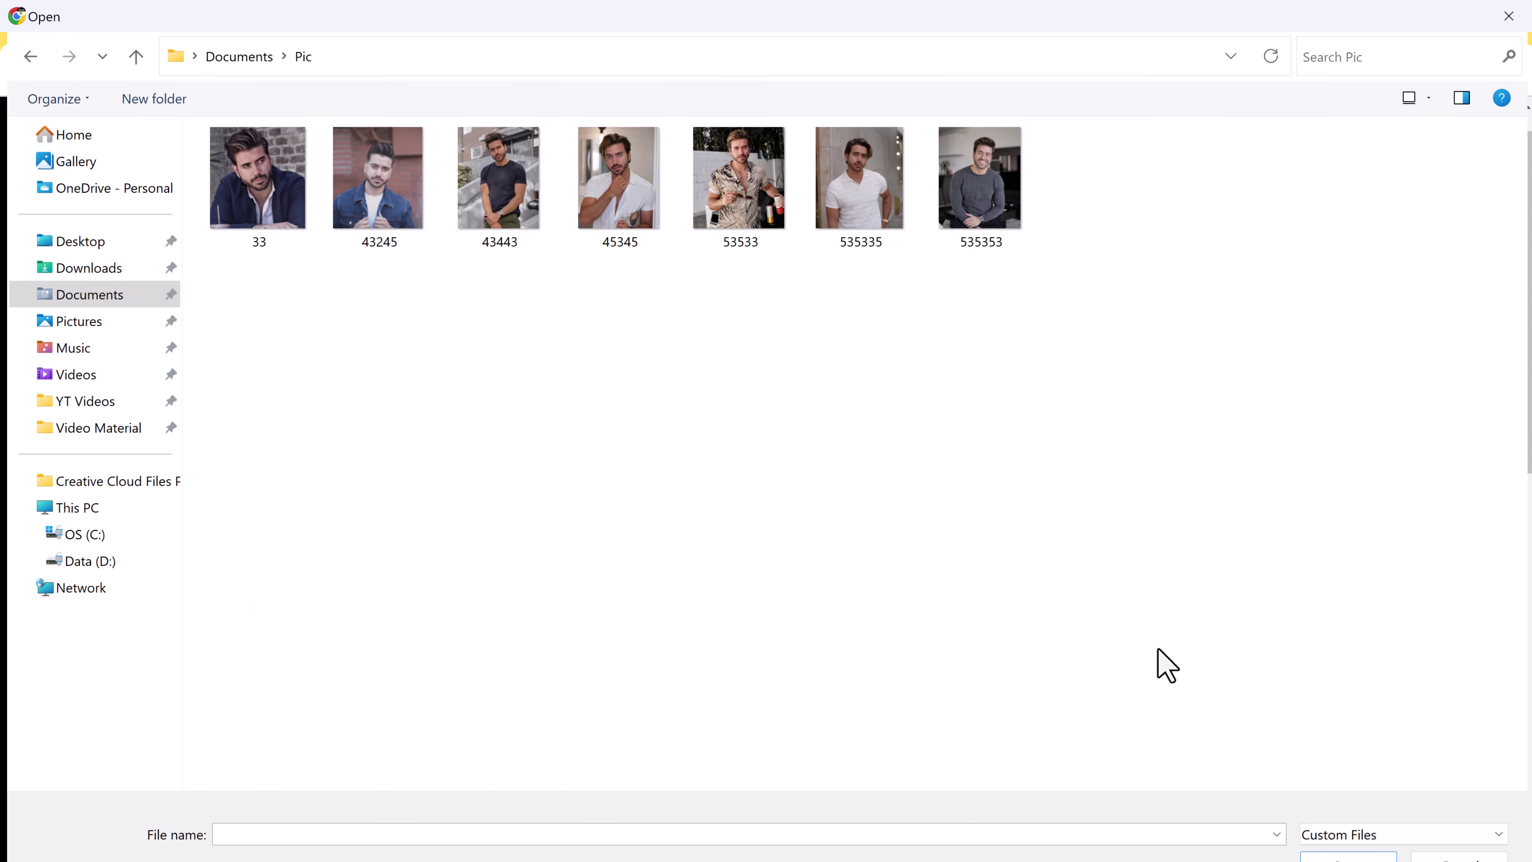
left_click_drag(1037, 288, 318, 199)
left_click(1334, 856)
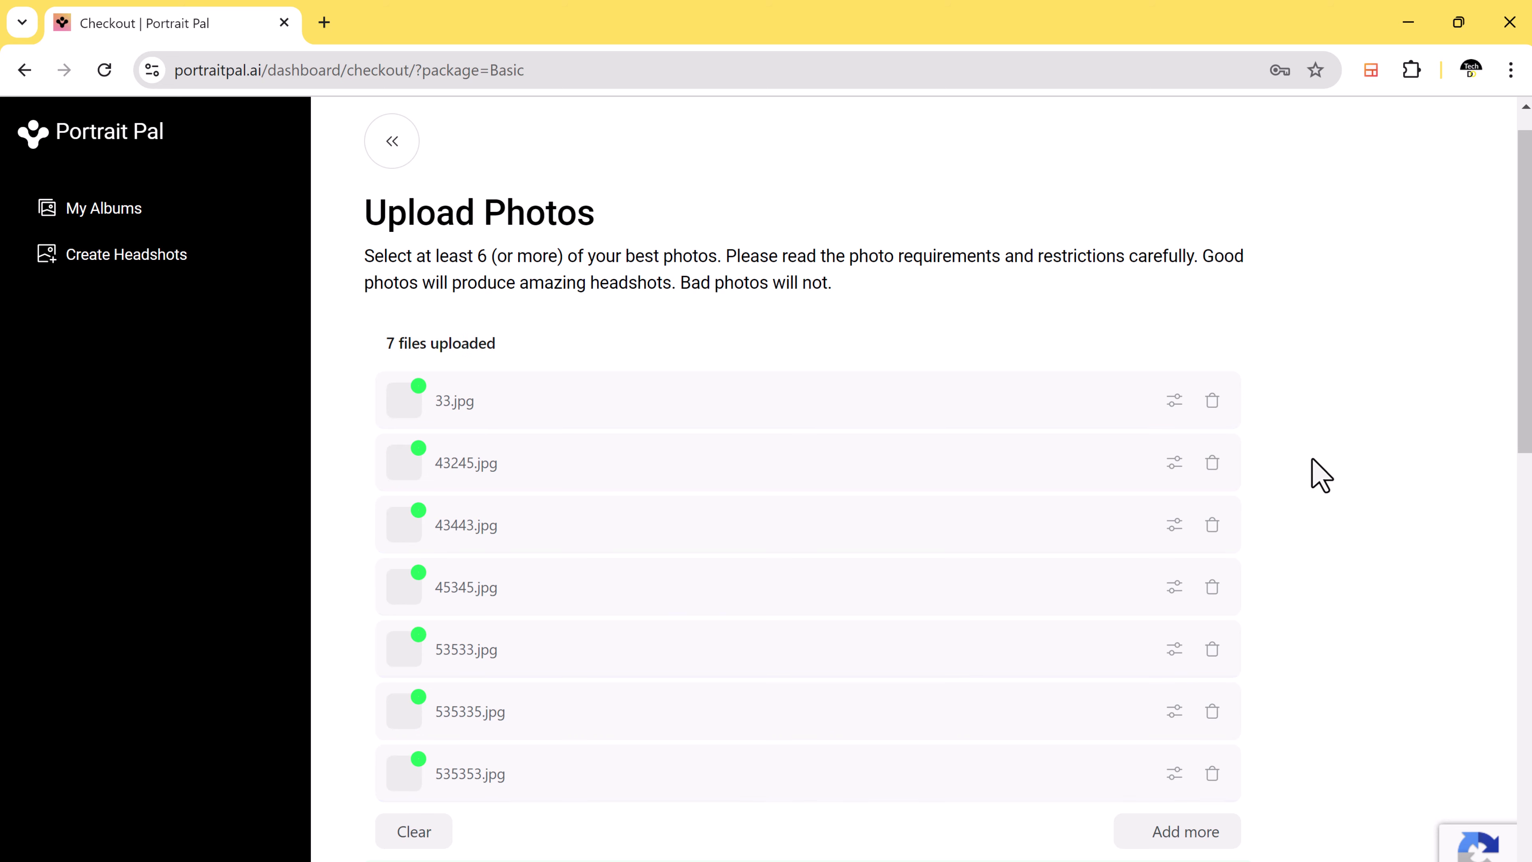
Step: Proceed to checkout with the seven uploaded photos
scroll(1319, 474, "down", 5)
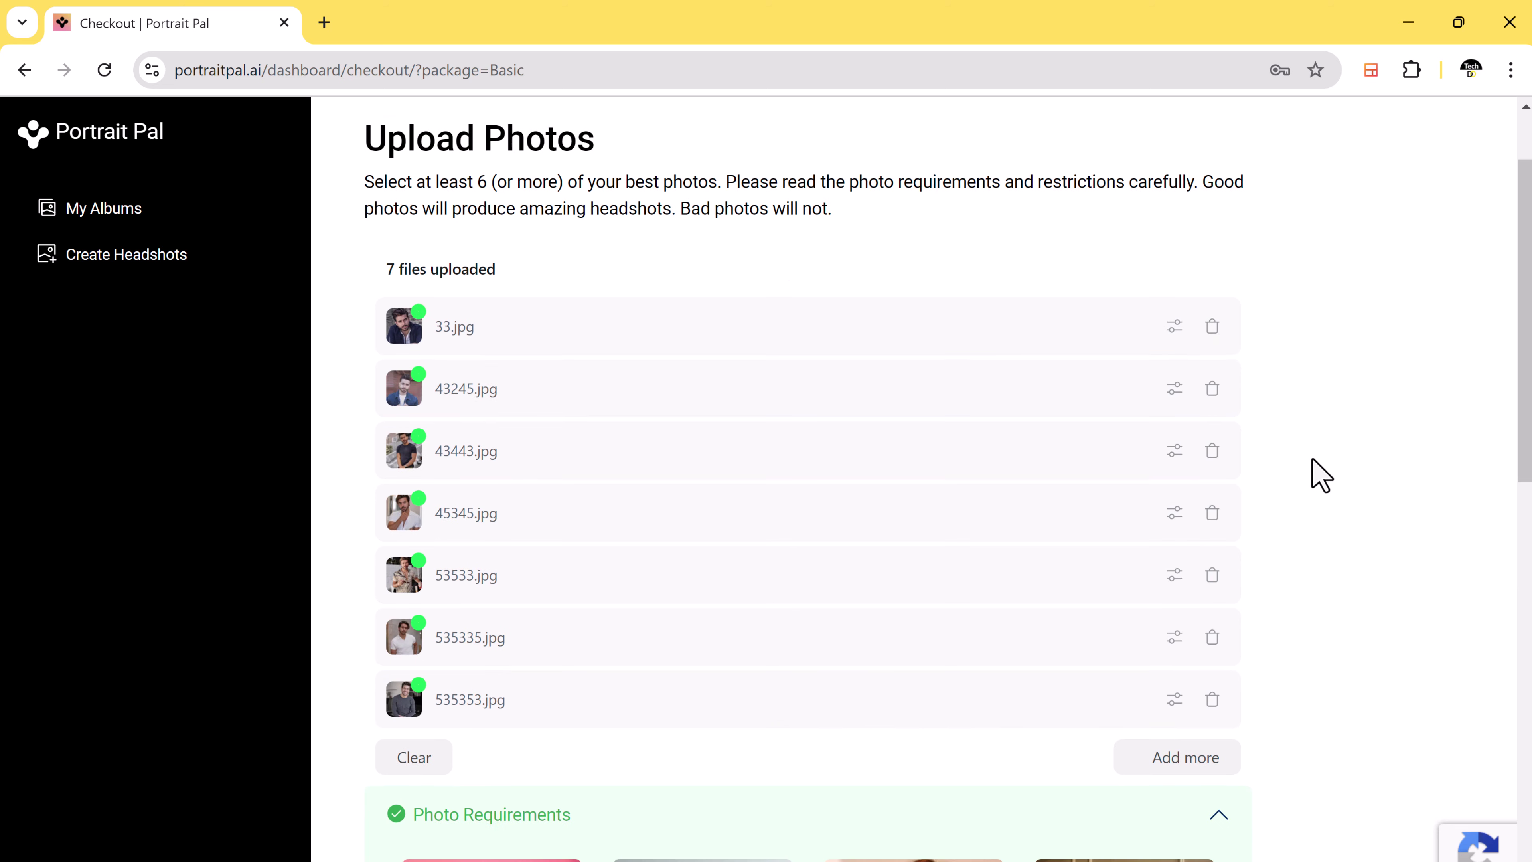
scroll(1320, 474, "down", 13)
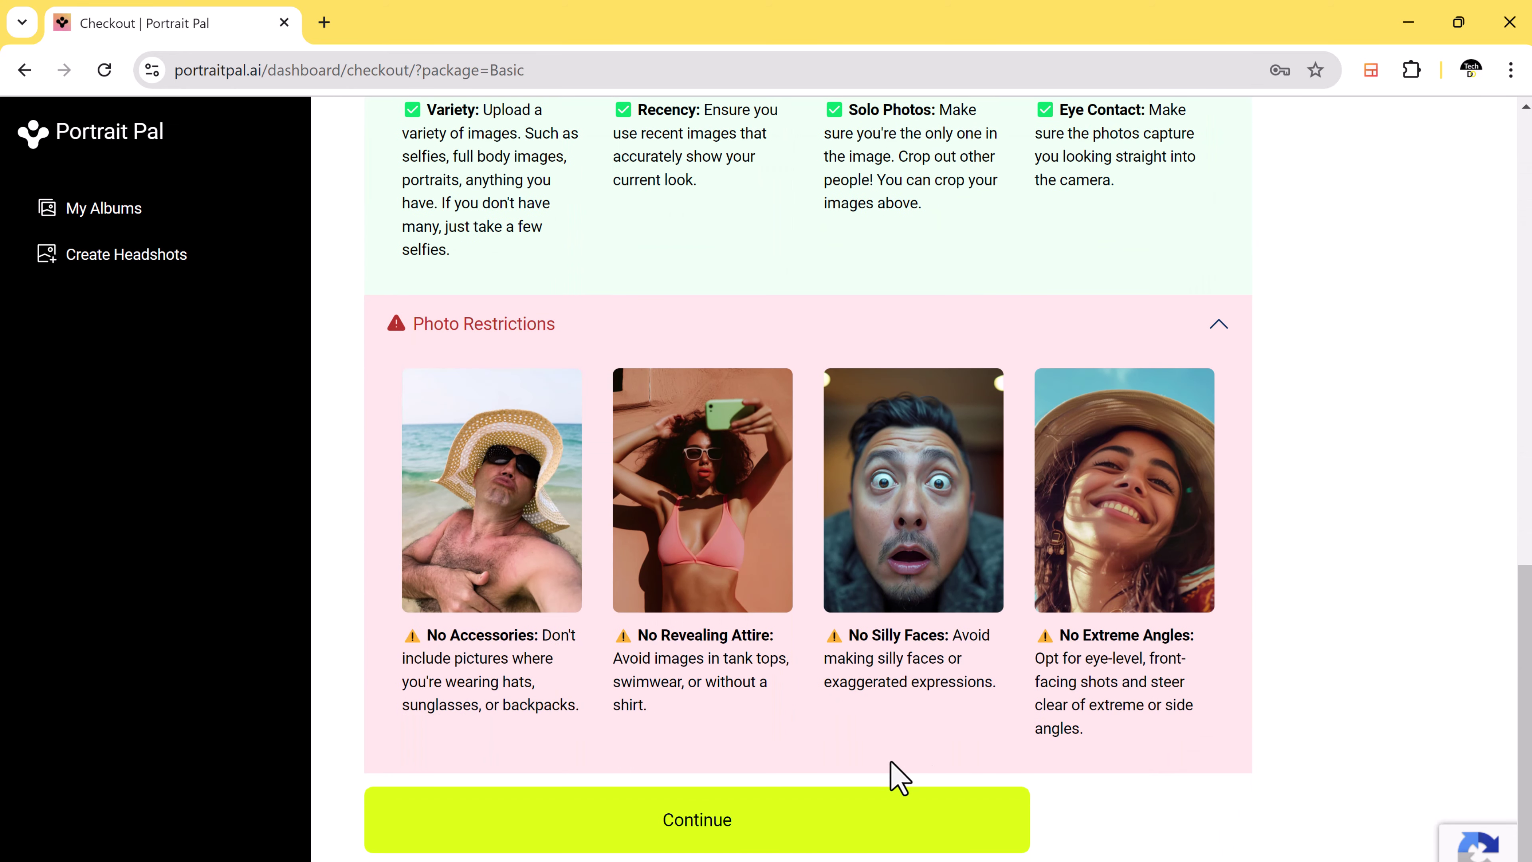
left_click(838, 814)
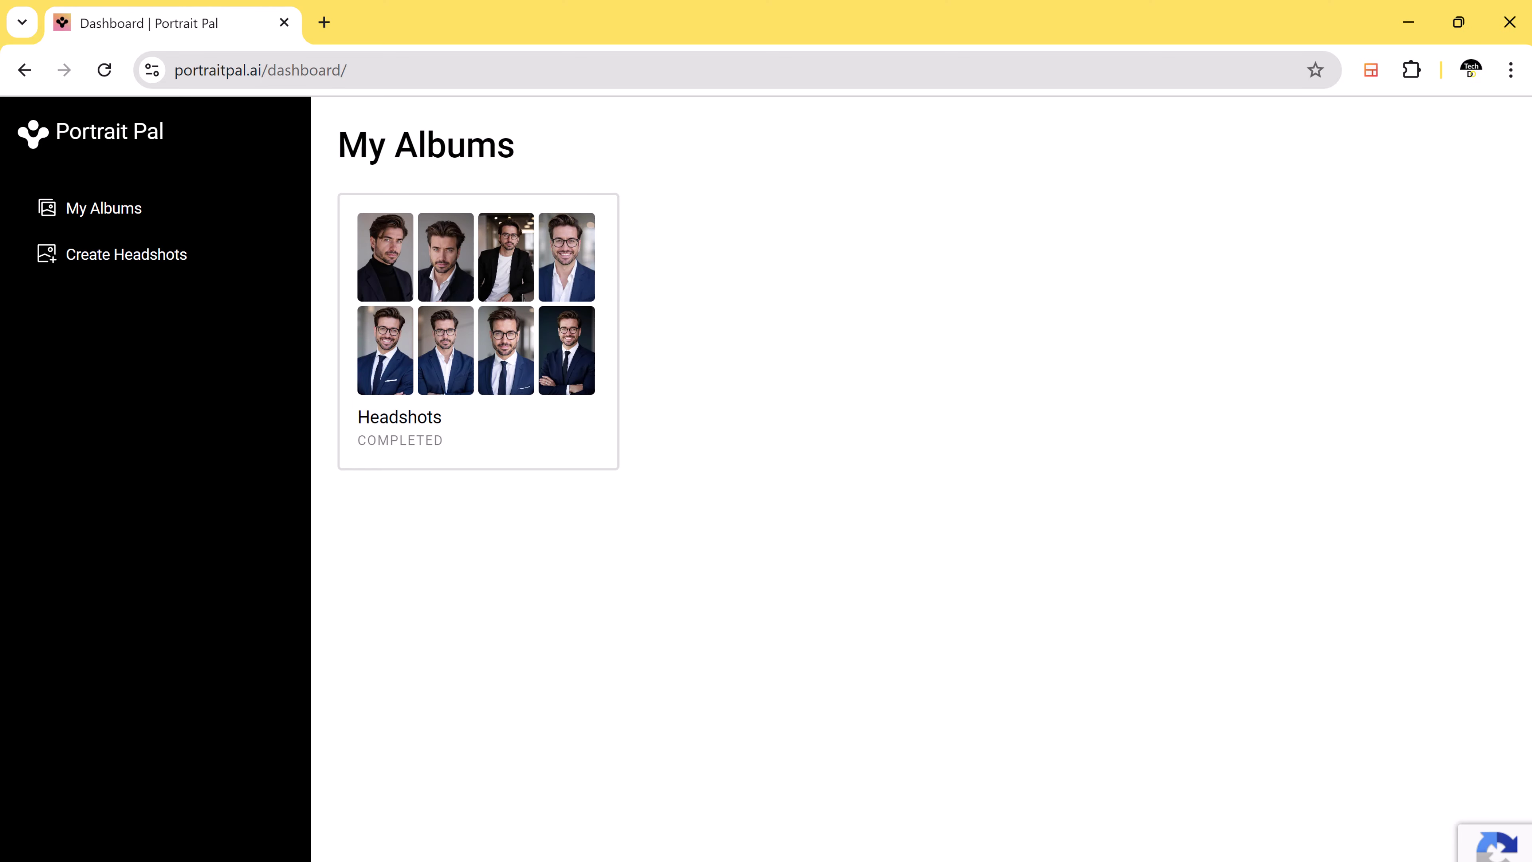
Step: Open the completed Headshots album and scroll through its full grid of generated portraits
left_click(455, 325)
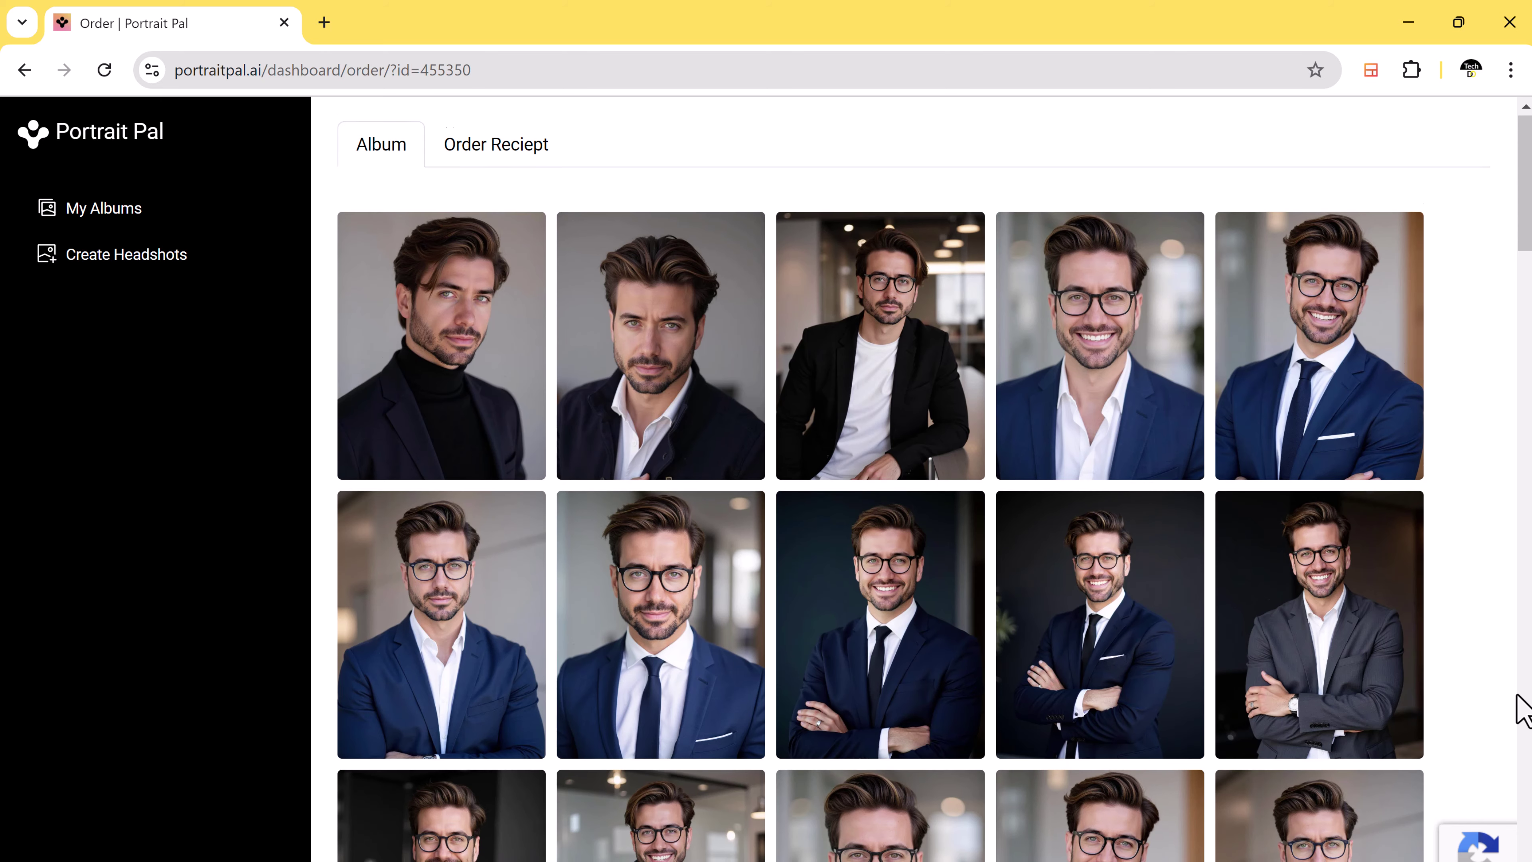
scroll(1523, 710, "down", 3)
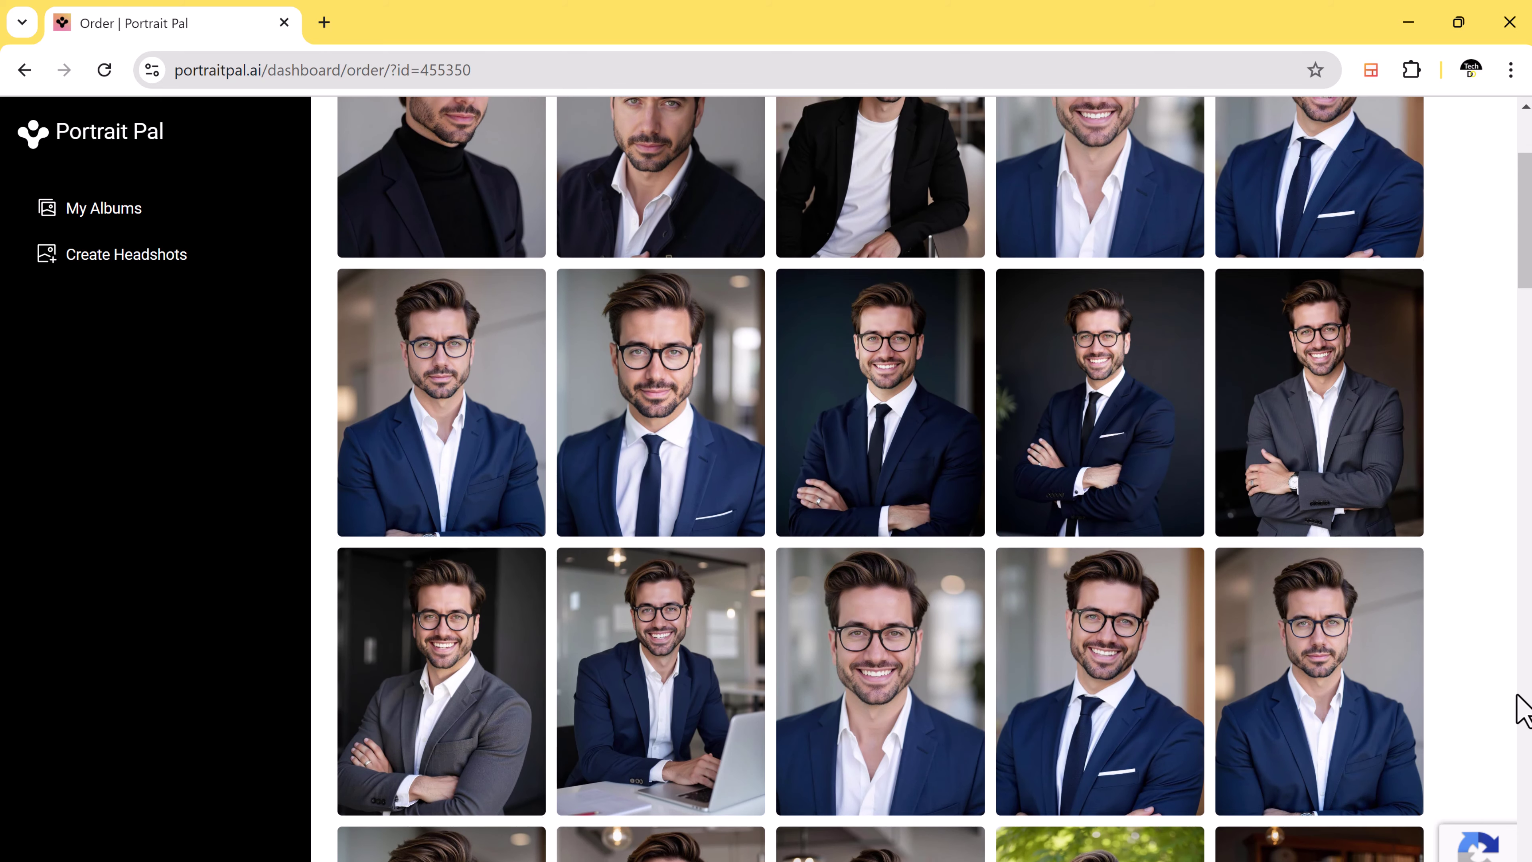
scroll(1523, 710, "down", 3)
scroll(1522, 711, "down", 3)
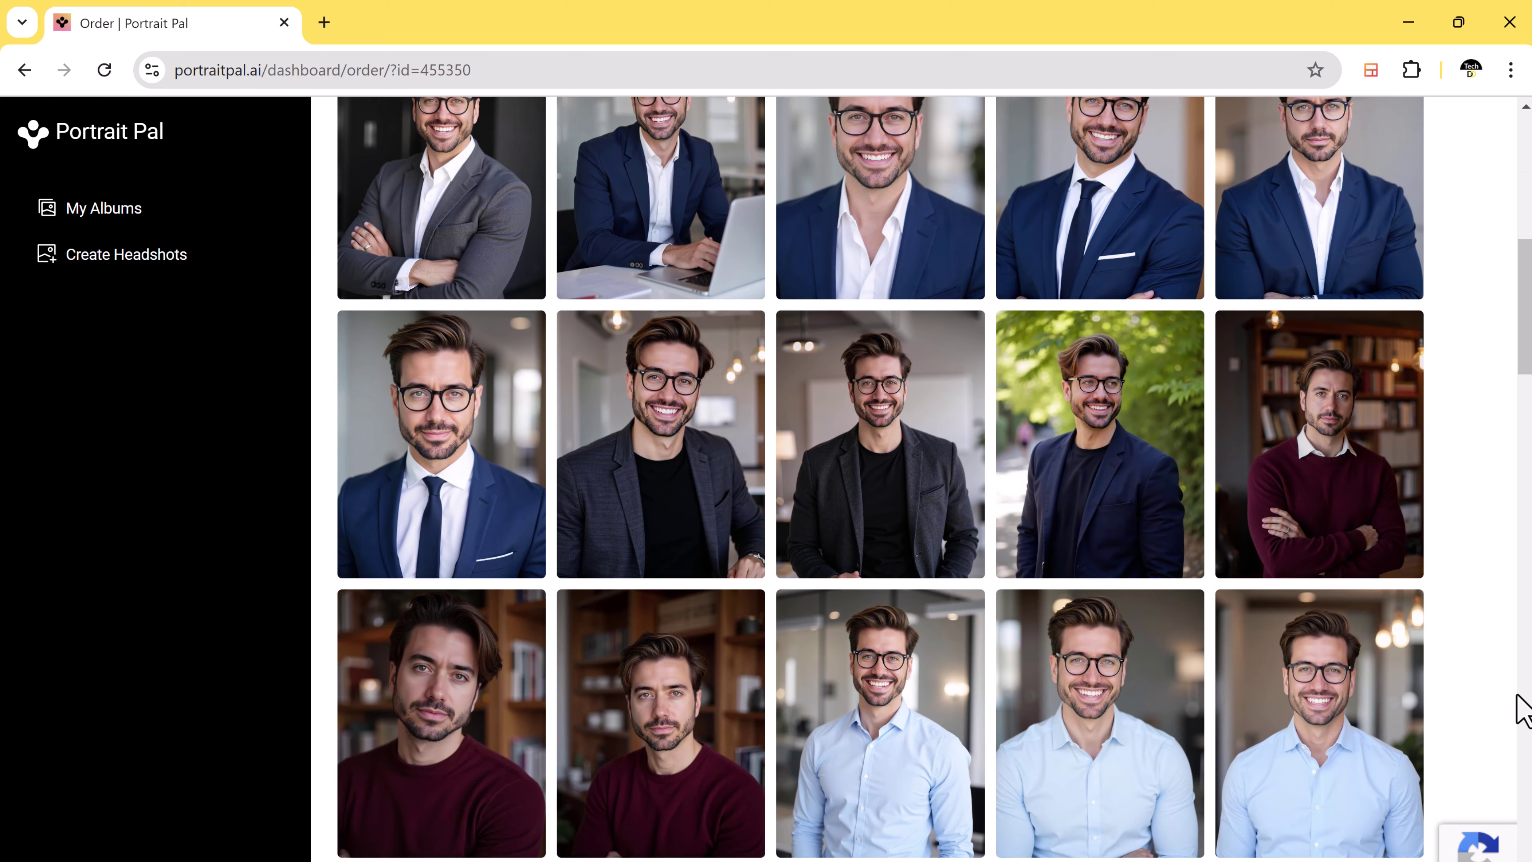
scroll(1522, 711, "down", 3)
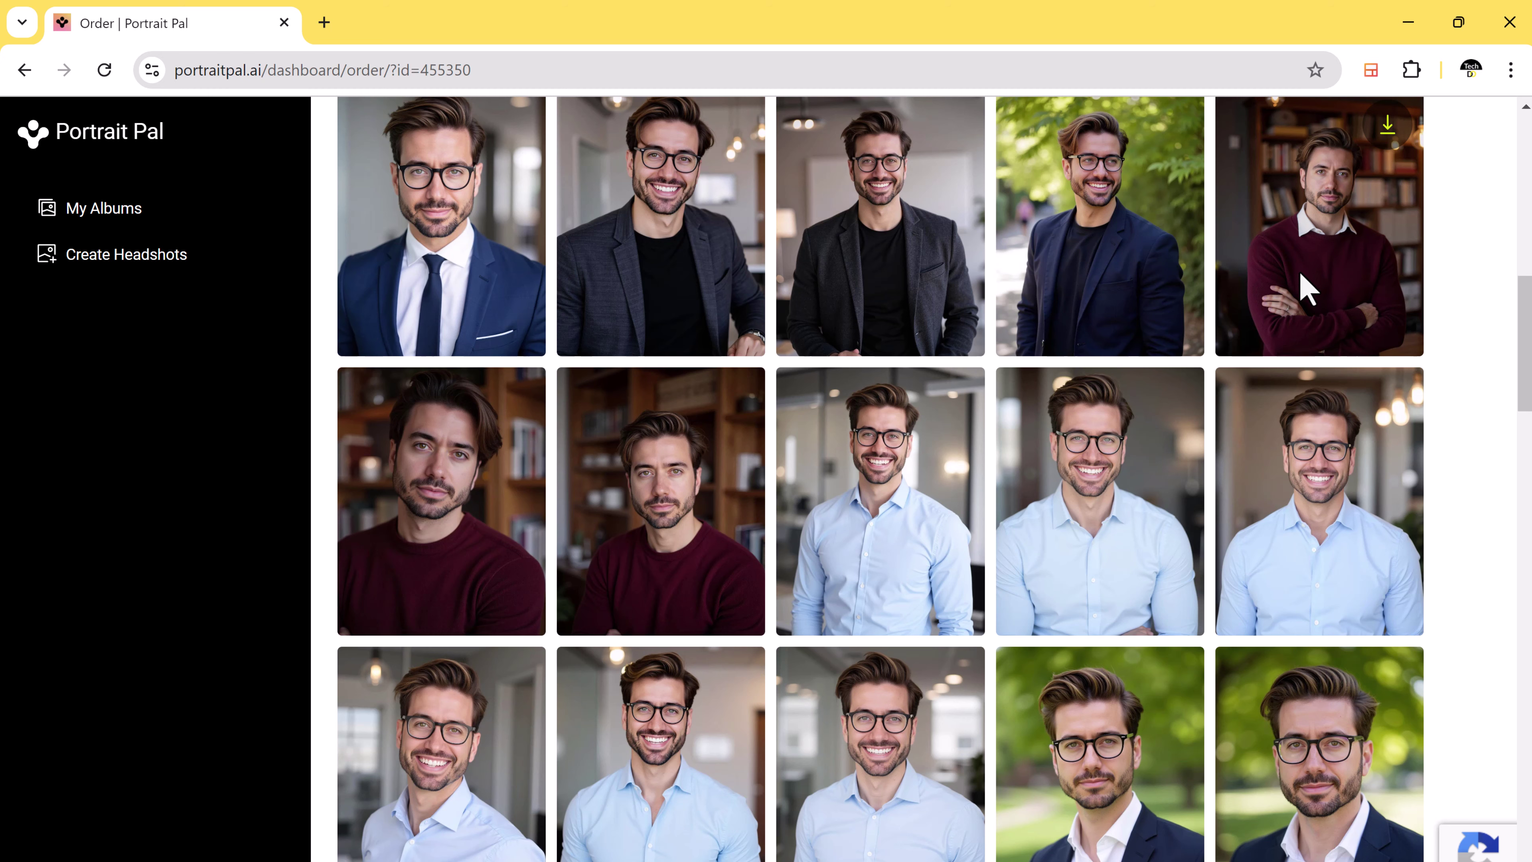
scroll(1296, 290, "down", 9)
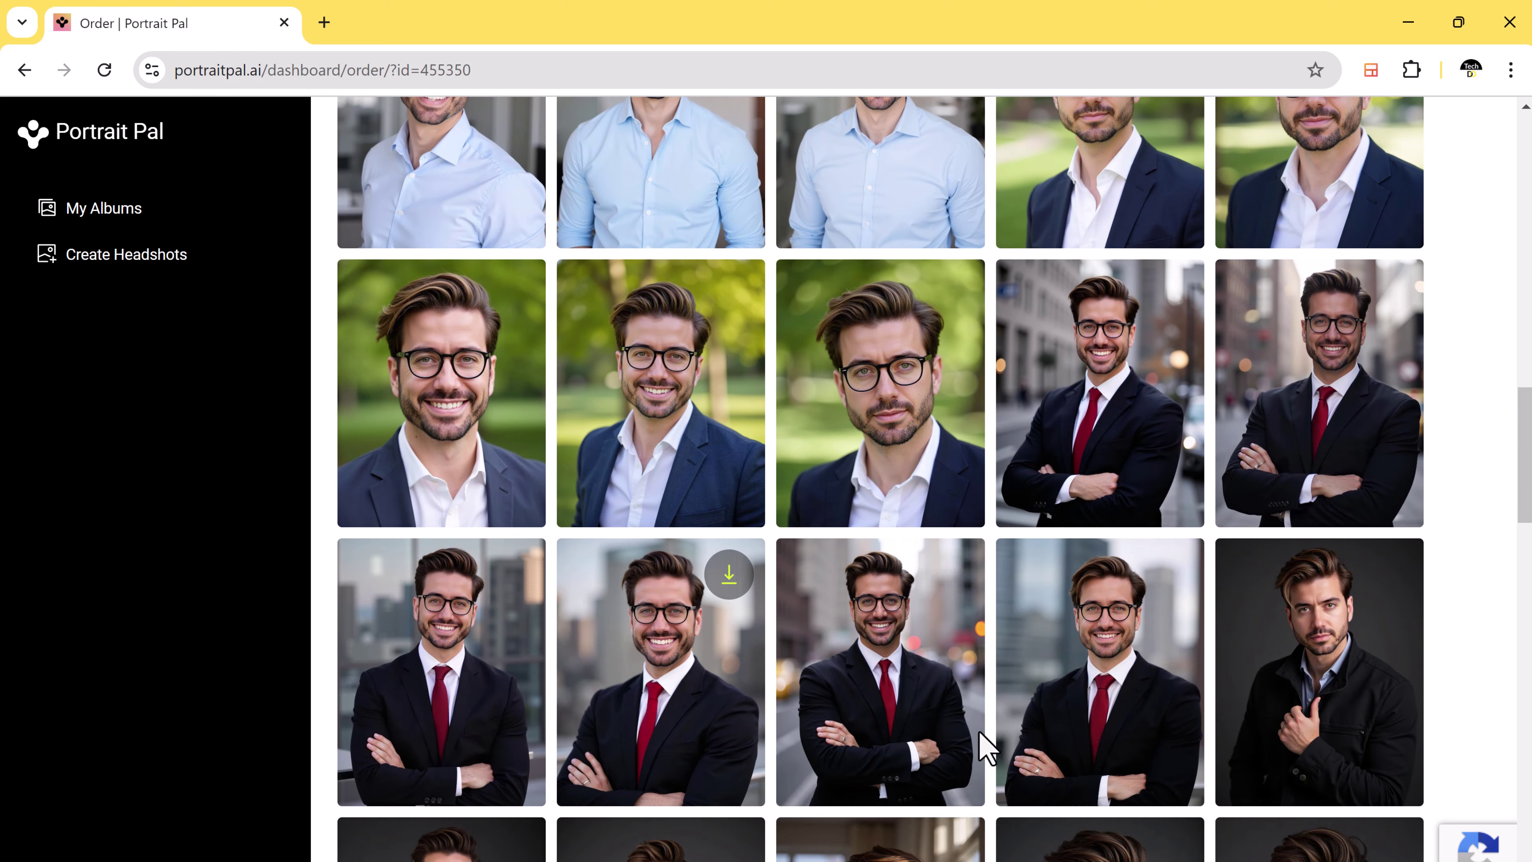
scroll(790, 737, "down", 8)
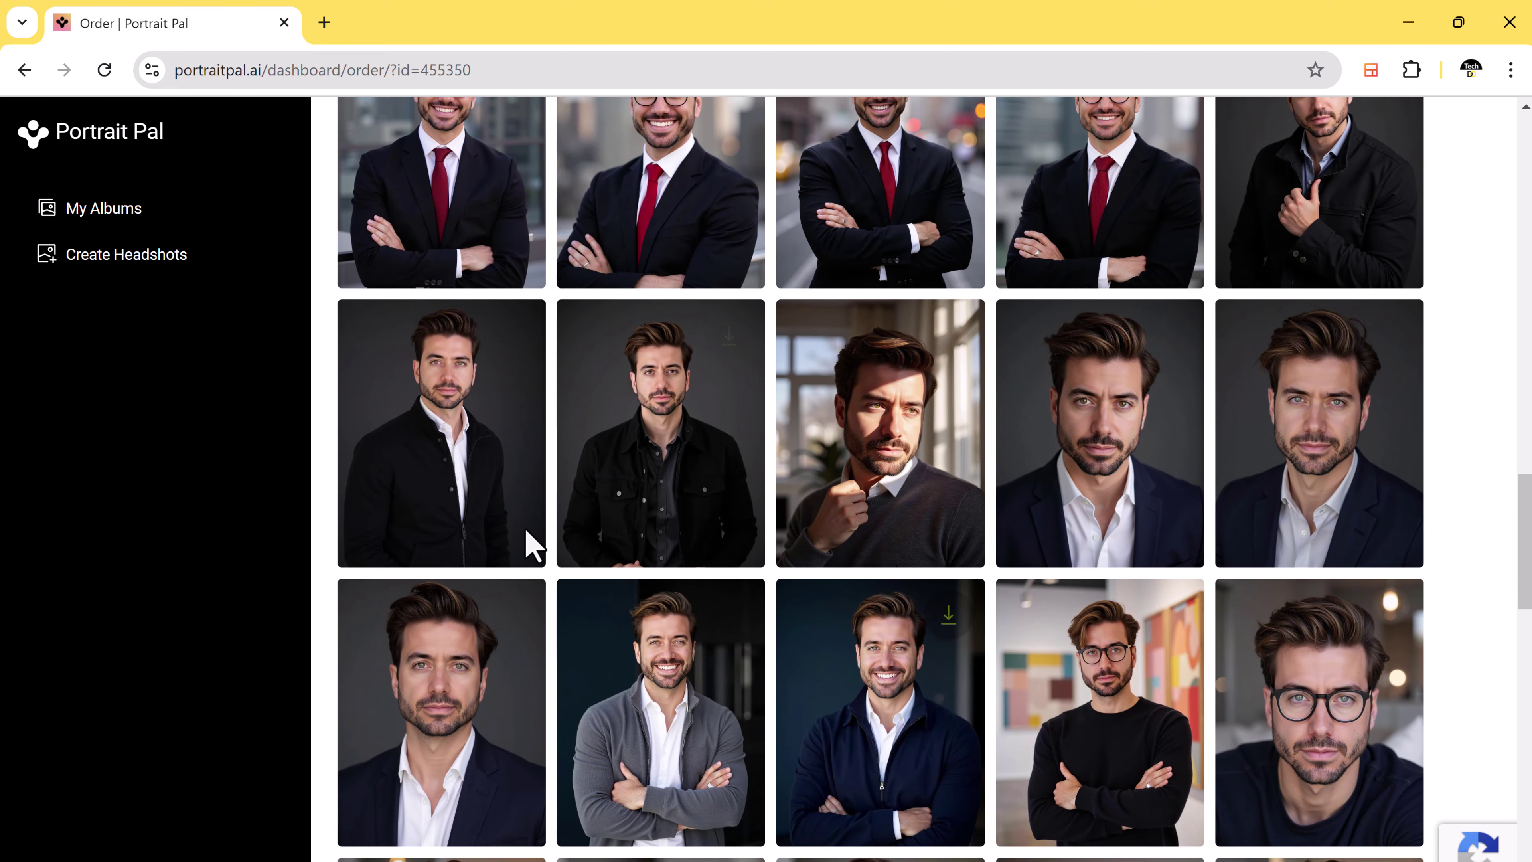
scroll(1450, 699, "down", 10)
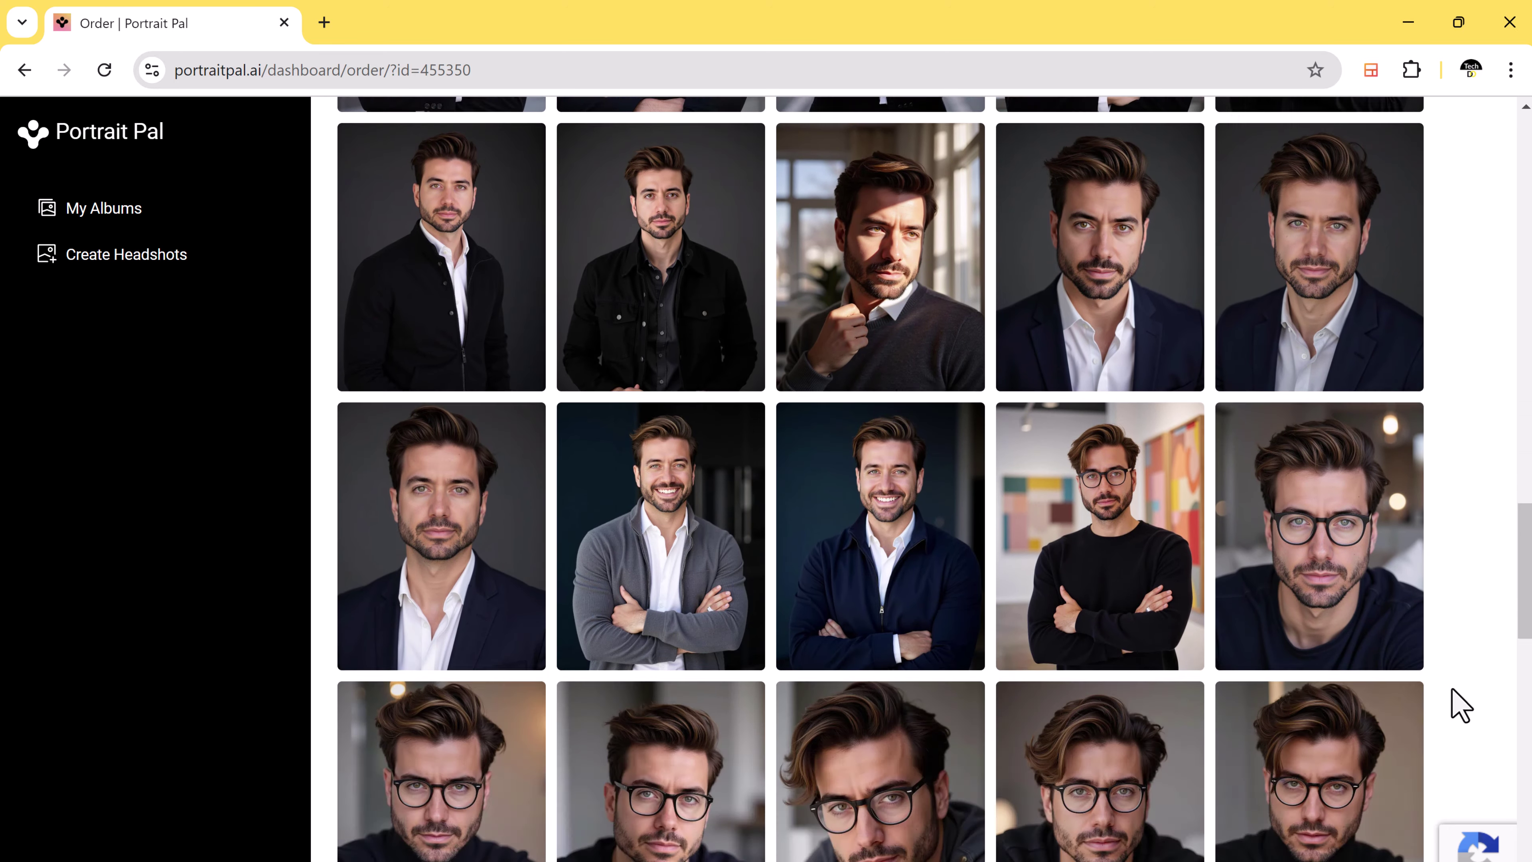
scroll(1460, 703, "down", 8)
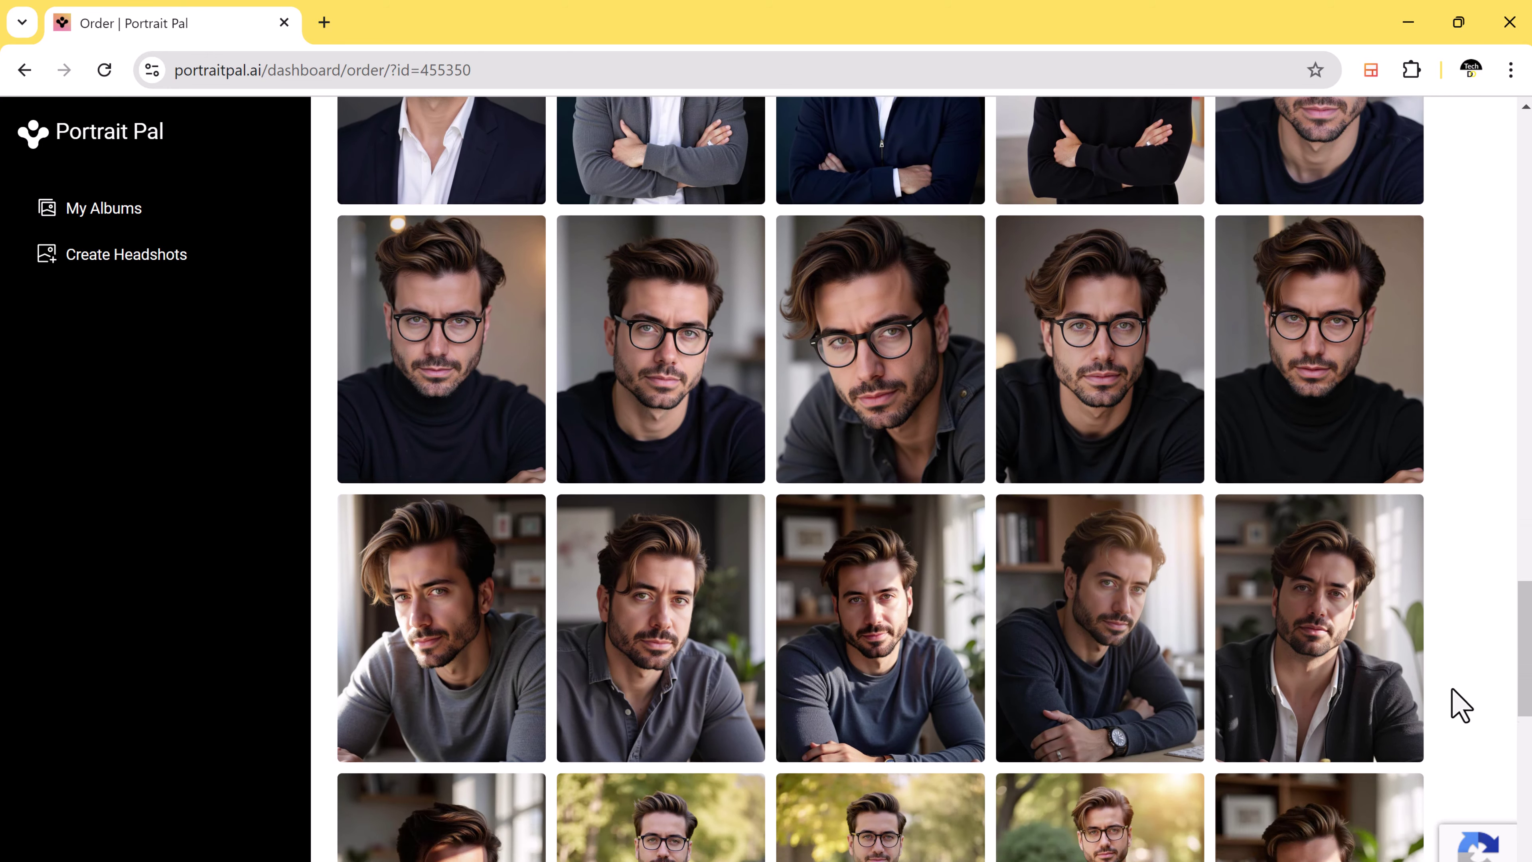
scroll(1459, 705, "down", 7)
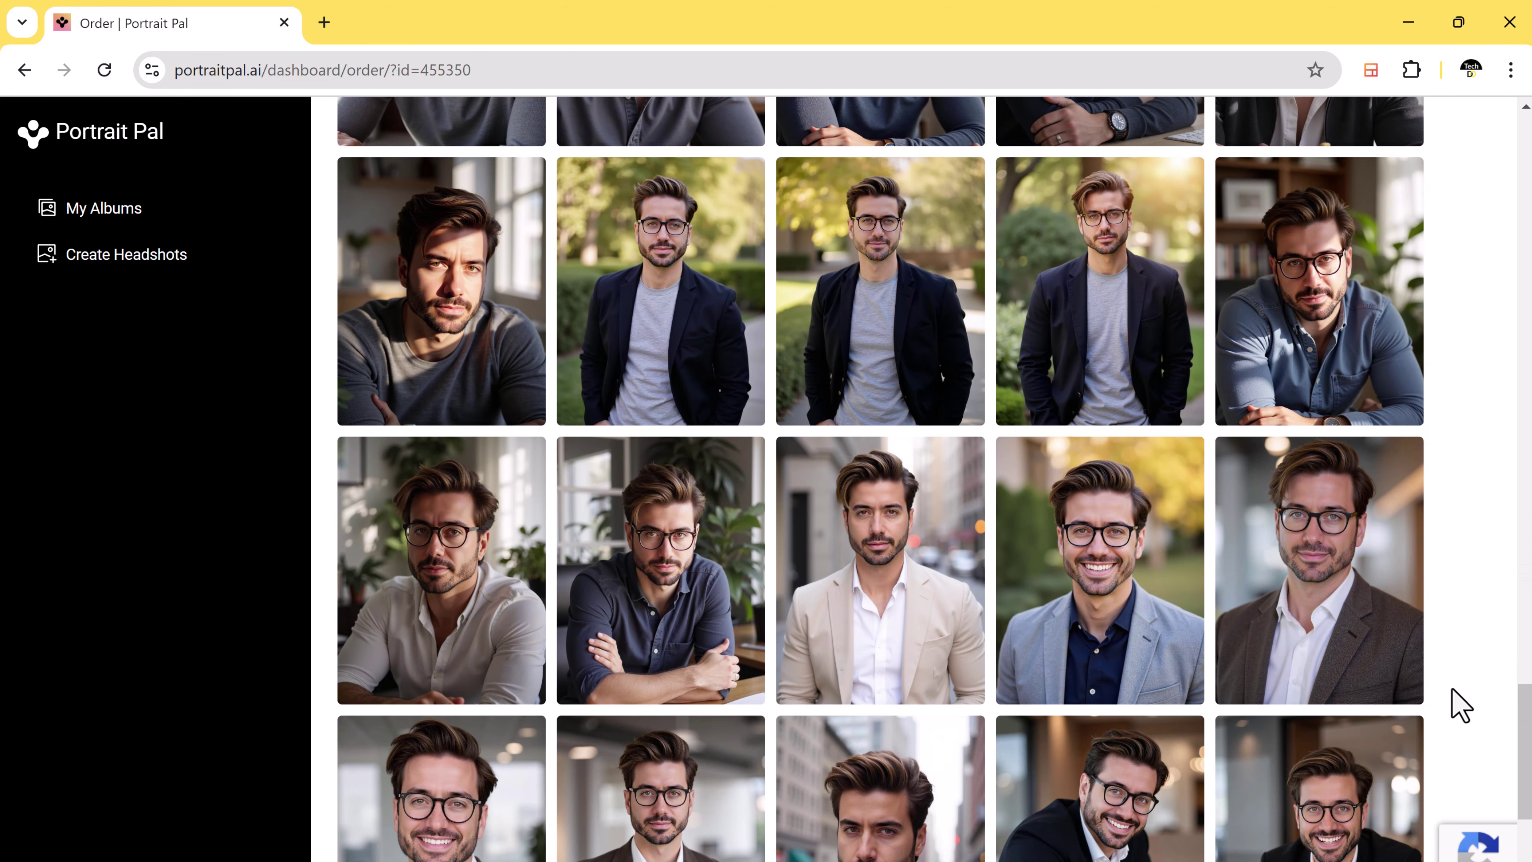
scroll(1460, 705, "down", 3)
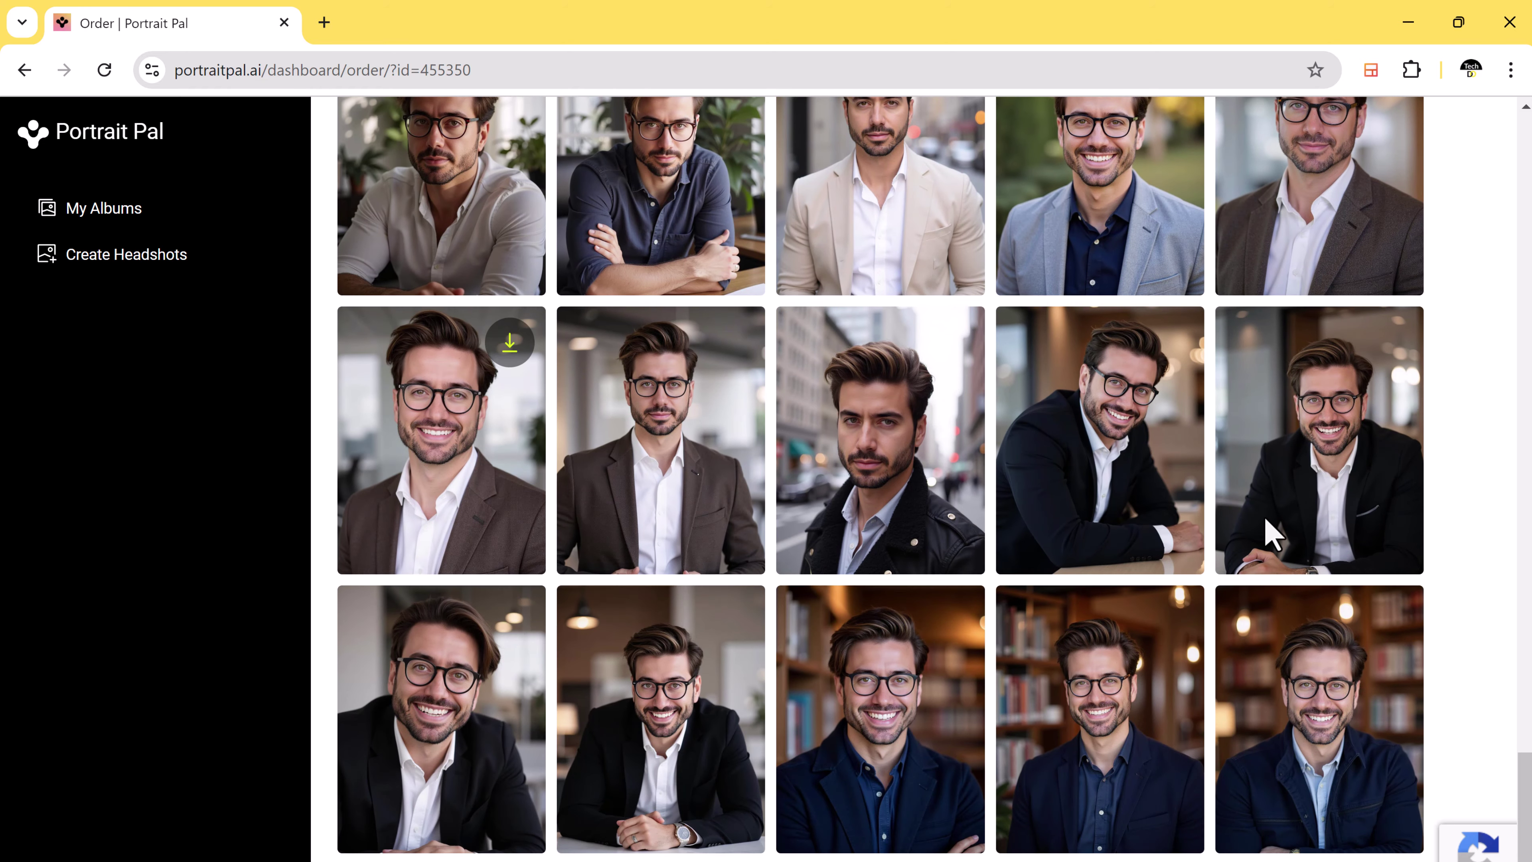
scroll(913, 369, "up", 10)
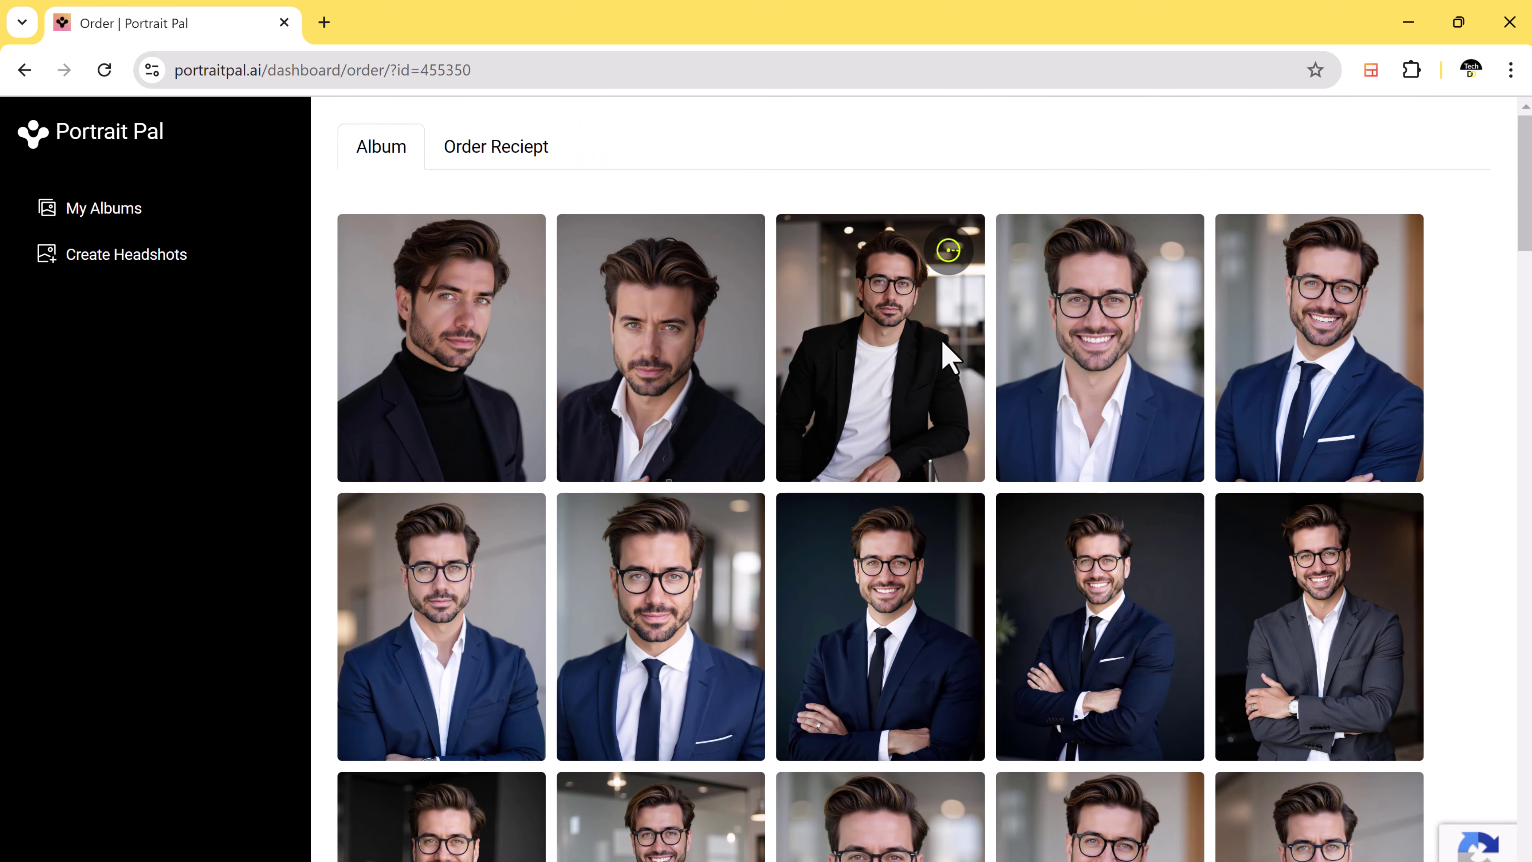
Step: View the downloaded headshot.jpg in Photos, zooming in and back out
left_click(1243, 154)
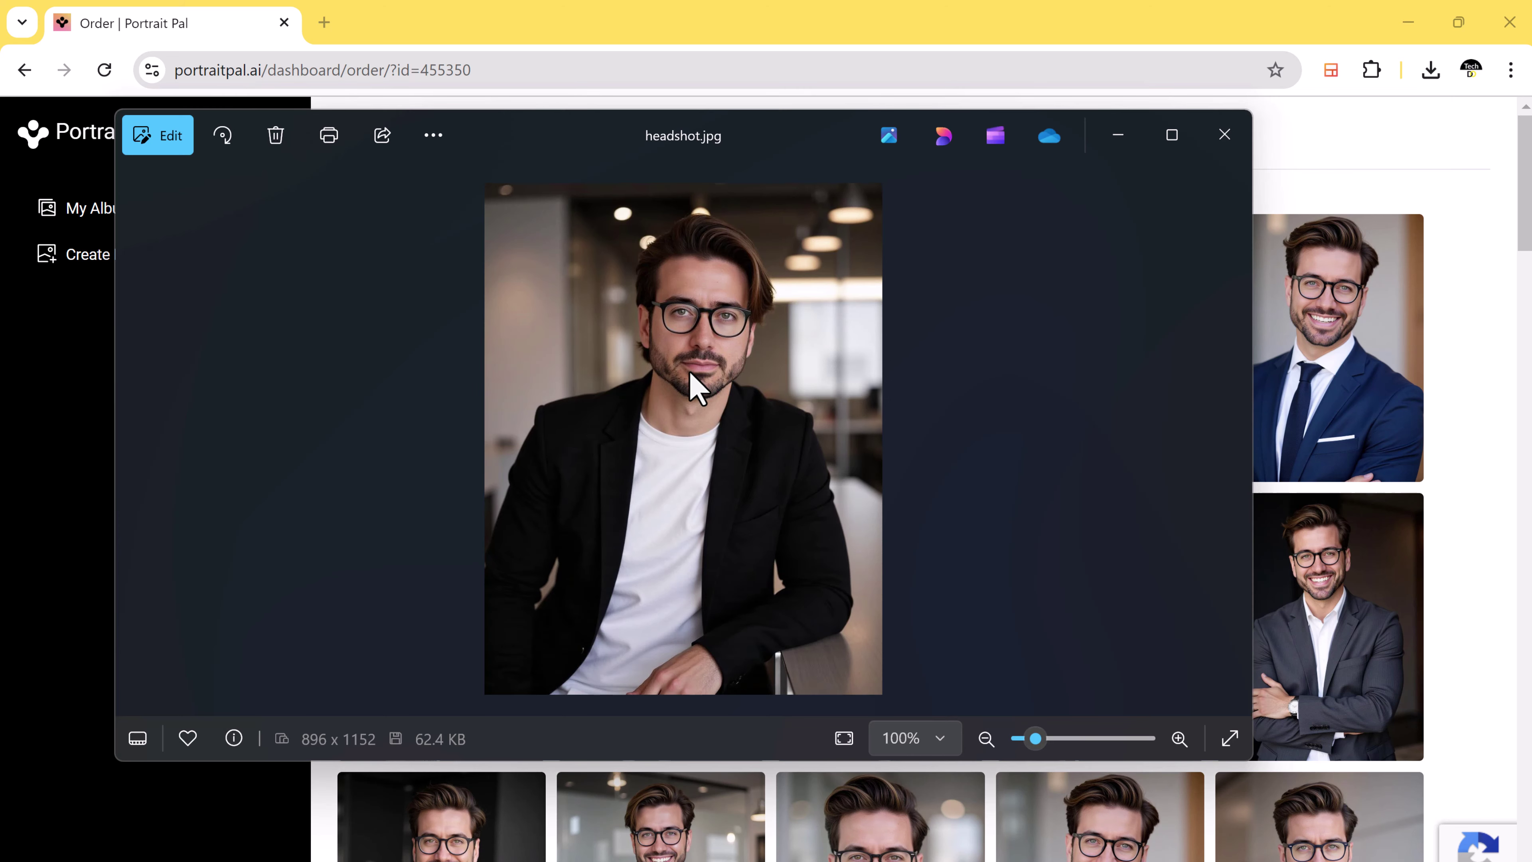
scroll(690, 374, "up", 4)
scroll(694, 391, "down", 3)
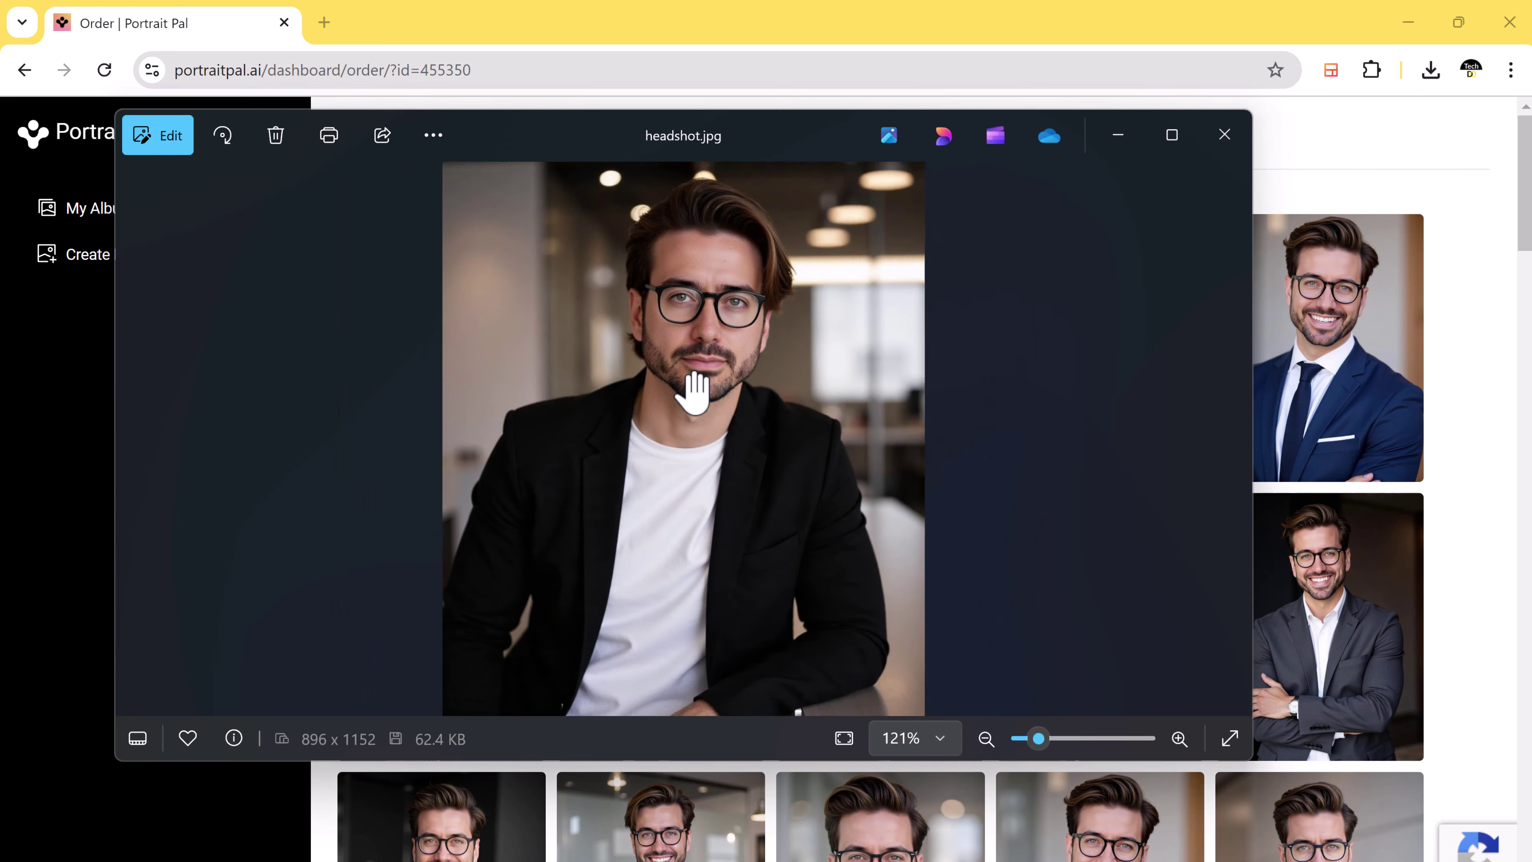
scroll(693, 390, "down", 1)
scroll(868, 548, "down", 2)
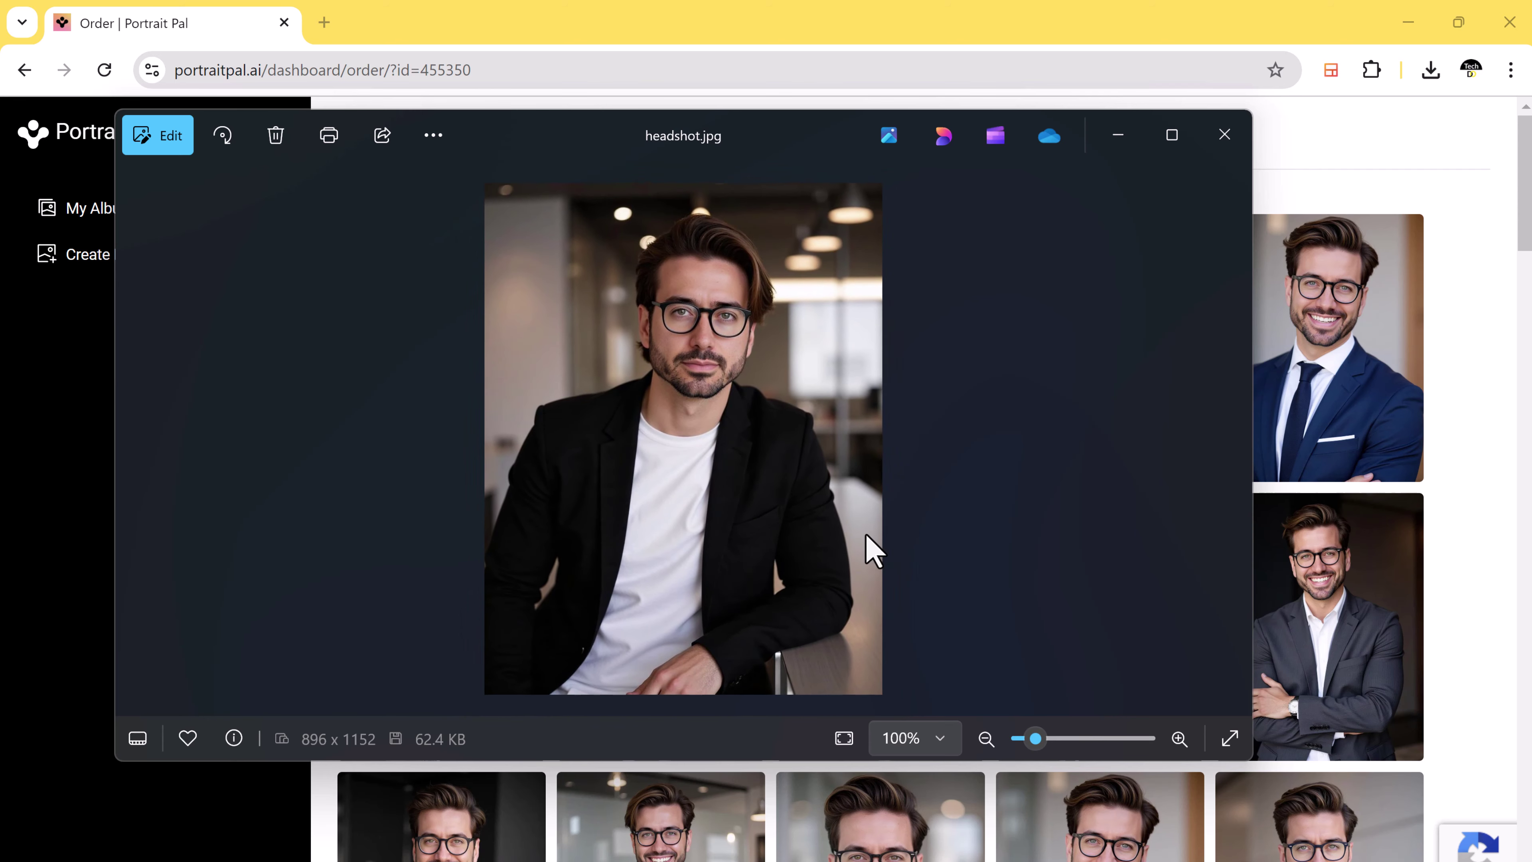
Step: Close the photo viewer and browse down through the album's rows of portraits
left_click(1224, 135)
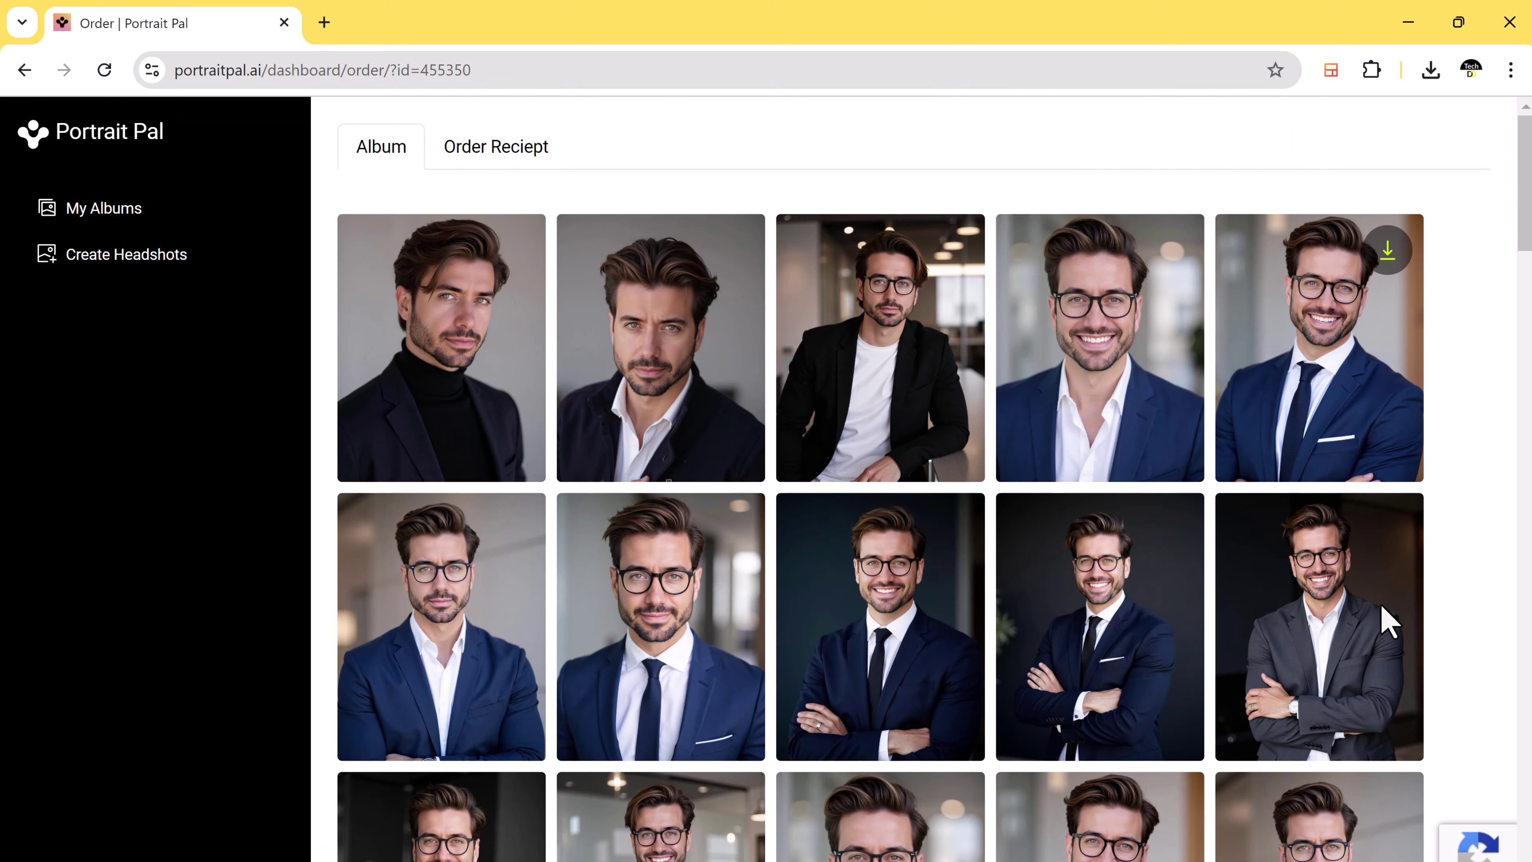
scroll(991, 568, "down", 10)
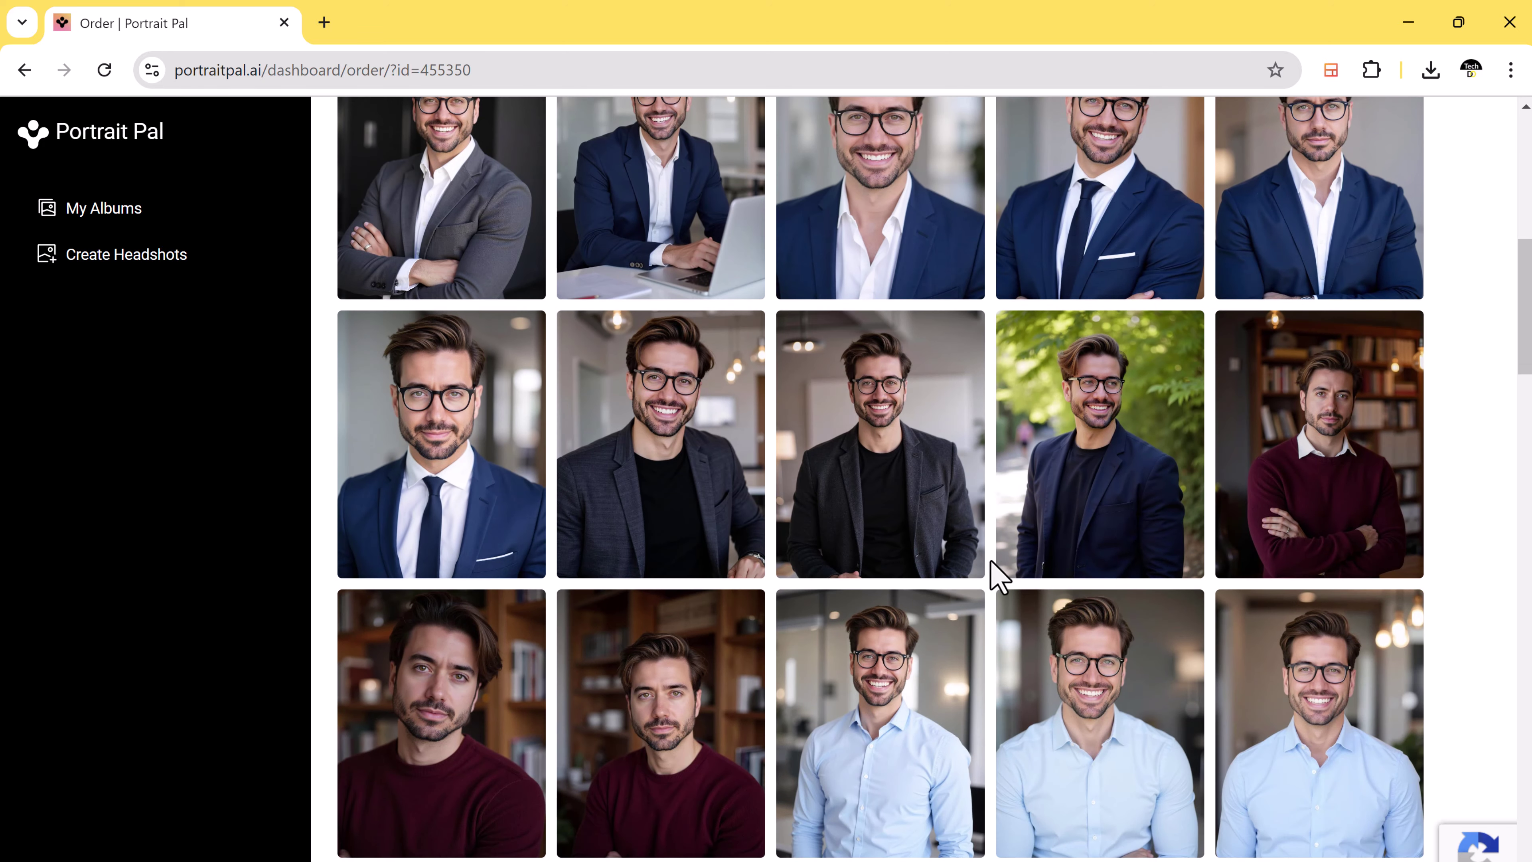
scroll(1284, 567, "down", 15)
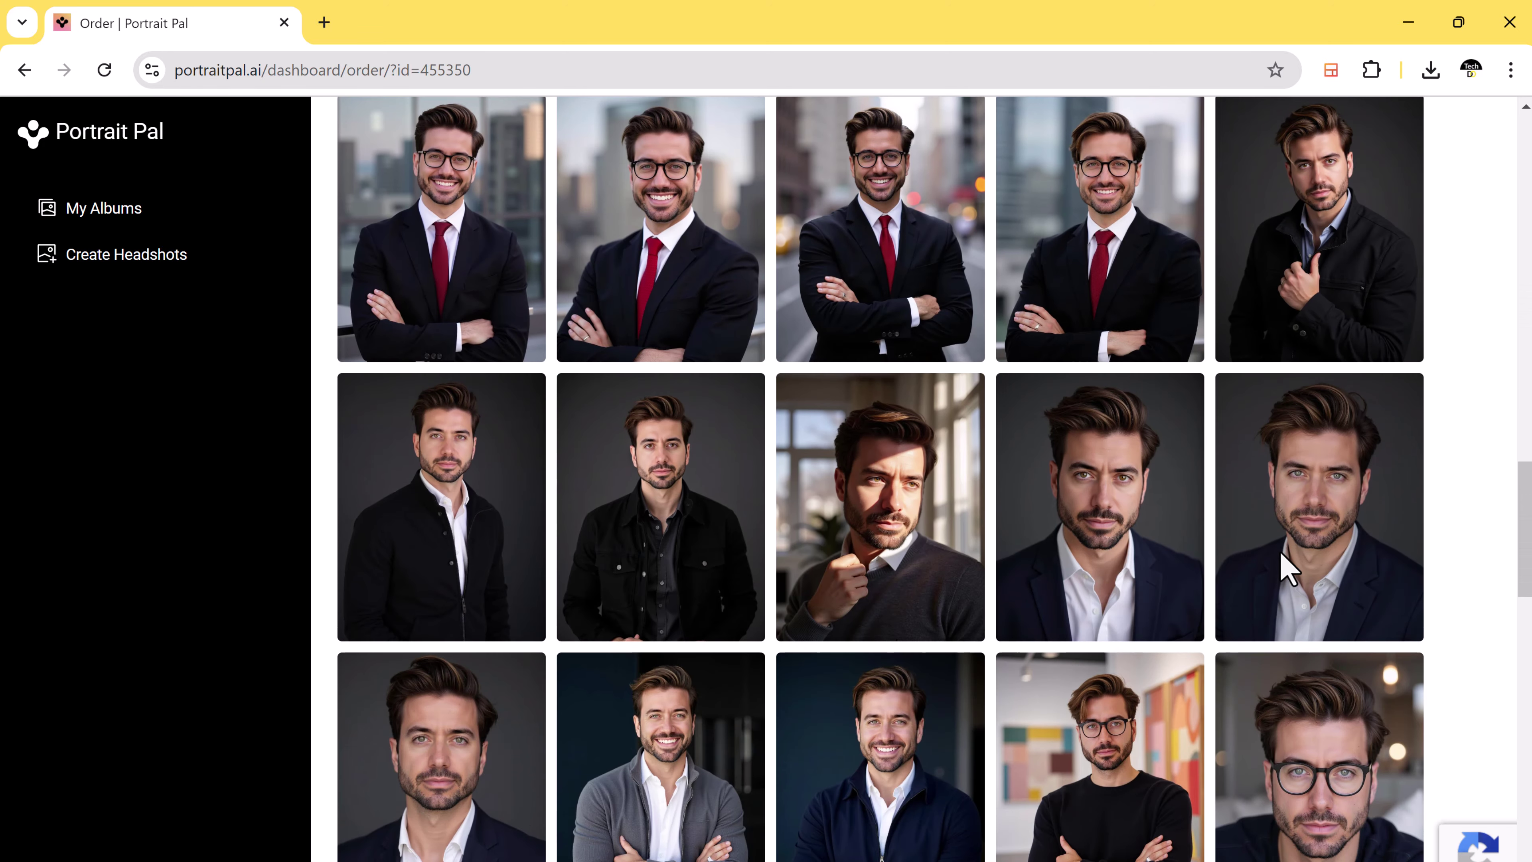
scroll(1284, 567, "down", 5)
scroll(1284, 568, "down", 7)
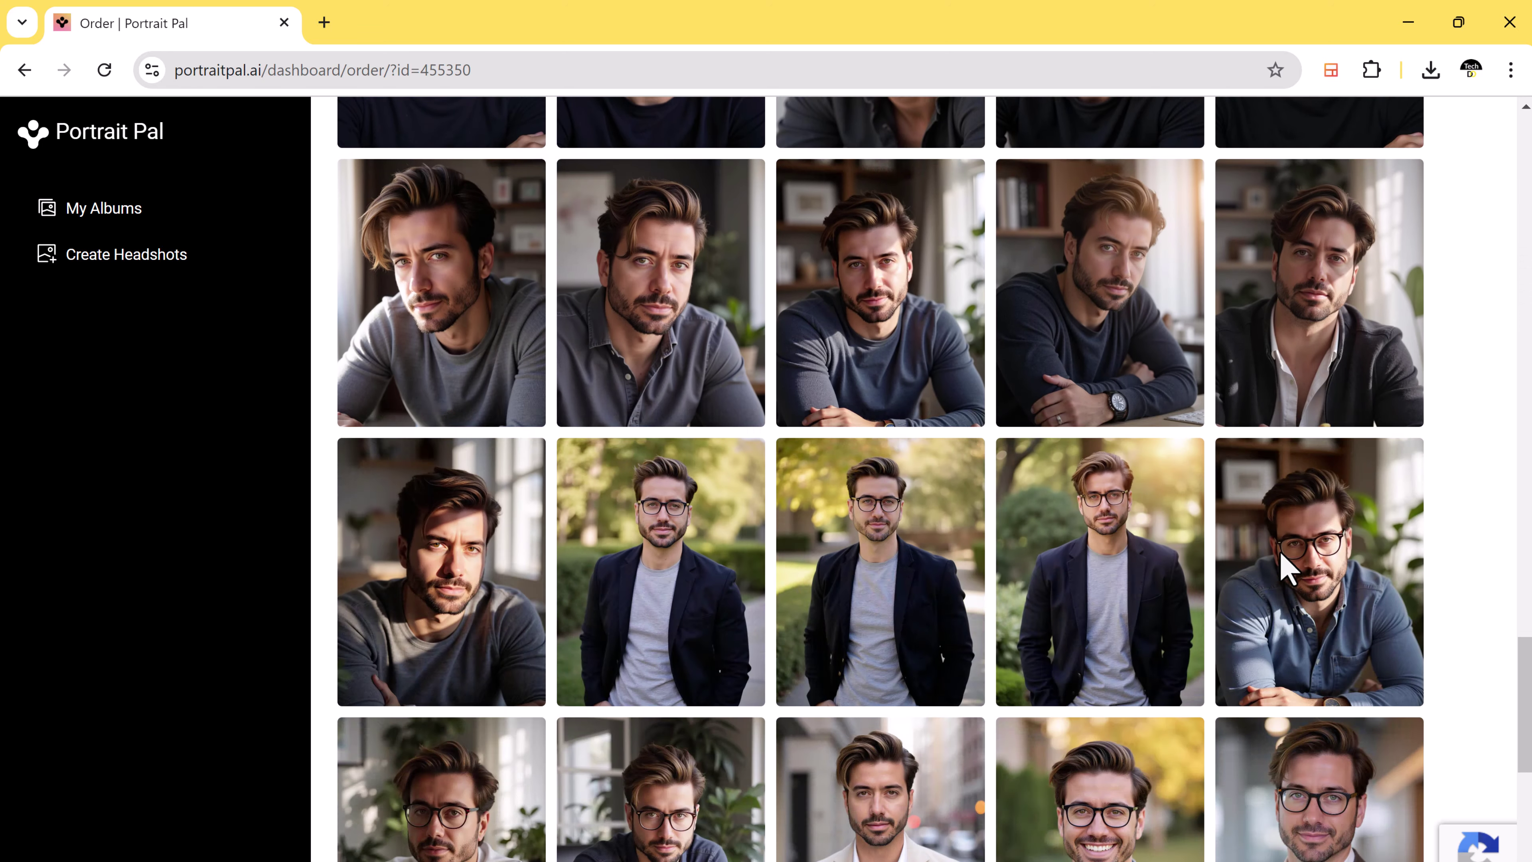
scroll(1284, 568, "down", 6)
scroll(1284, 567, "up", 3)
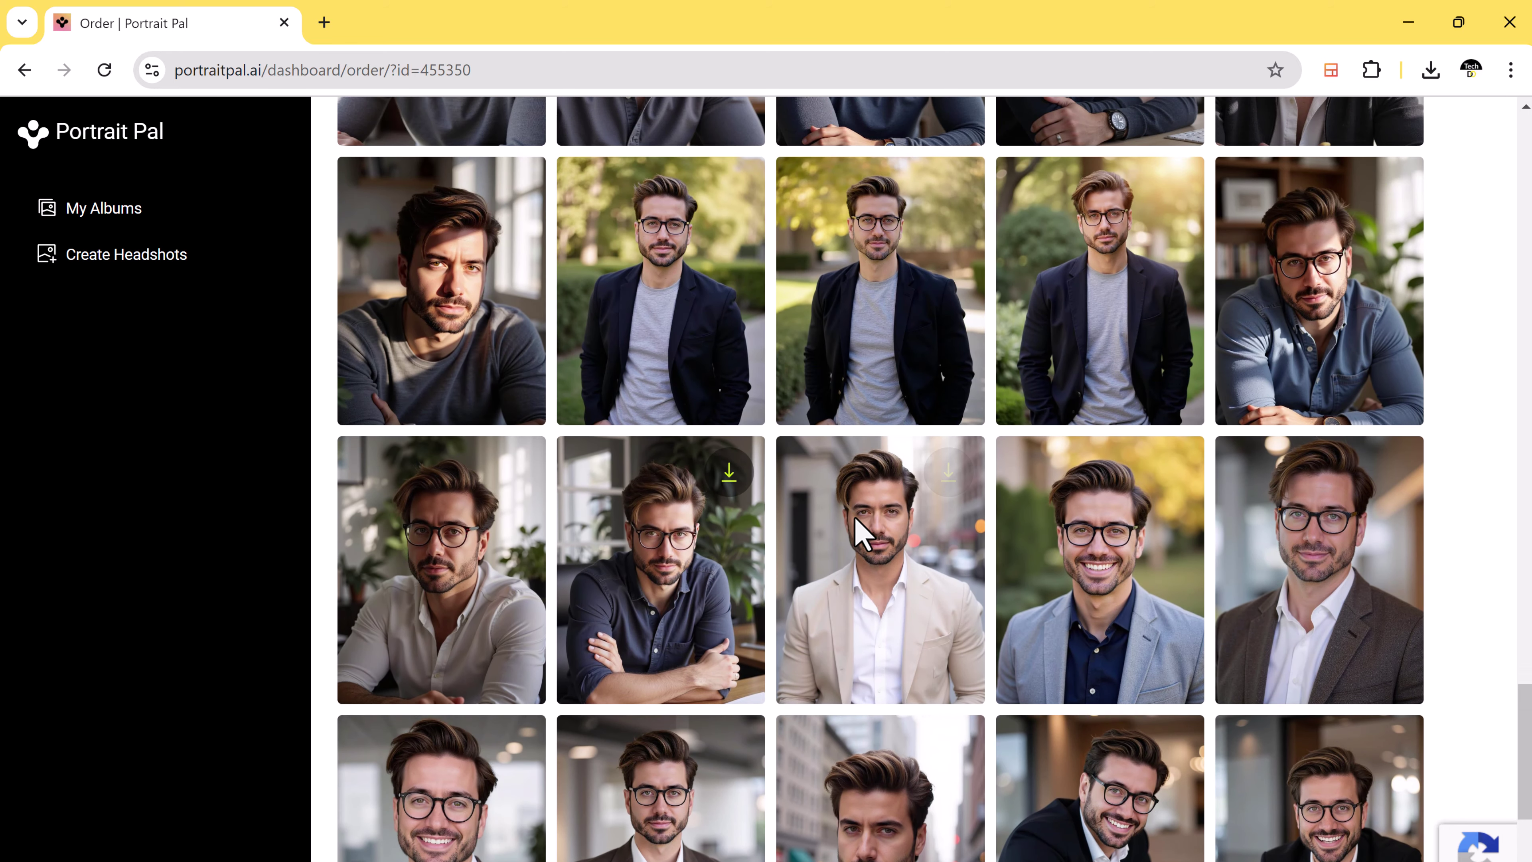
scroll(856, 519, "down", 6)
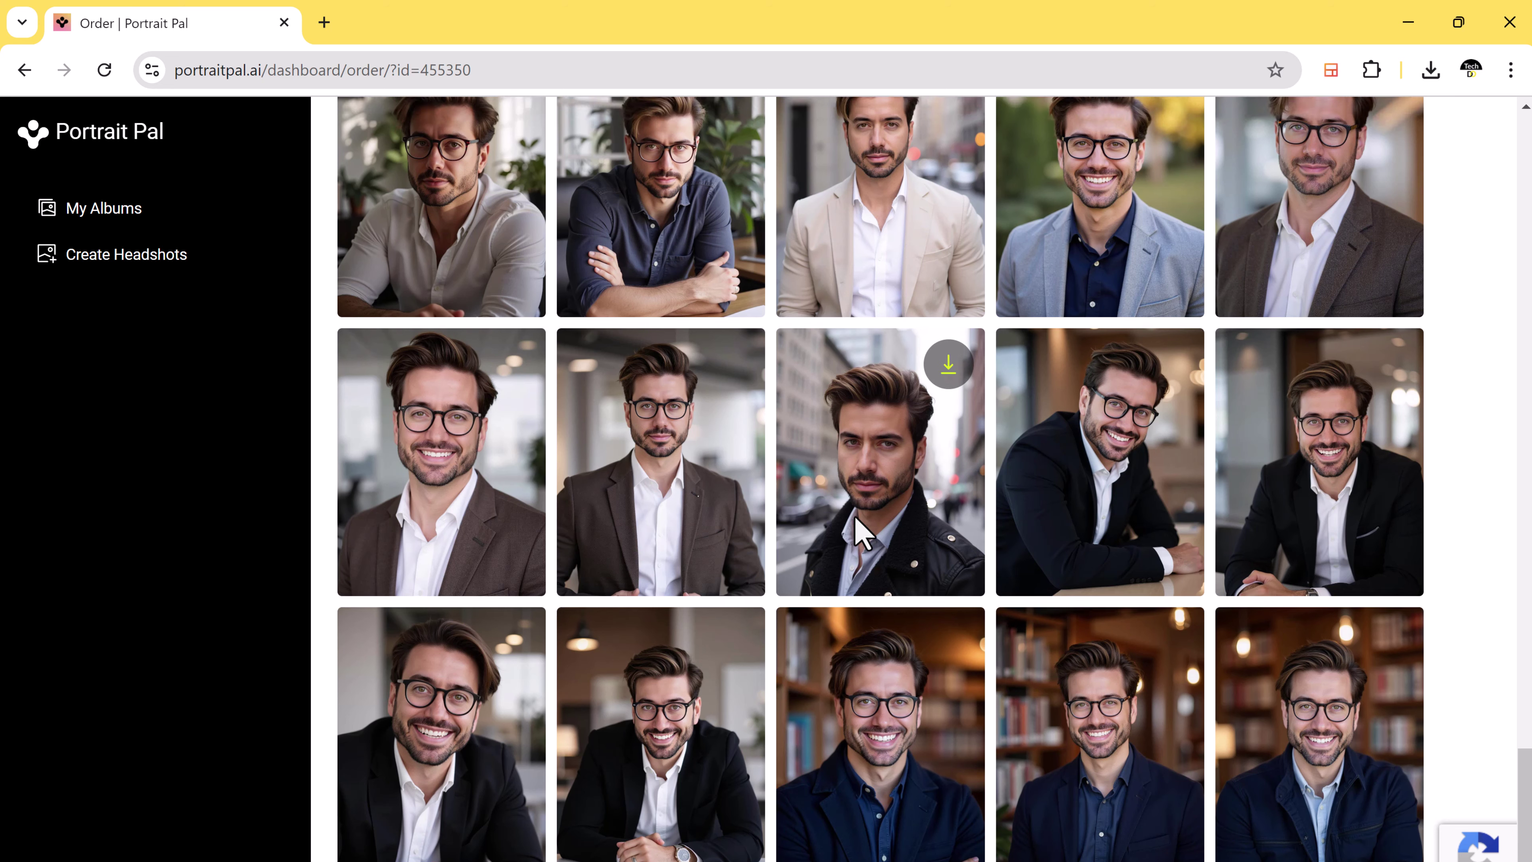
Step: Scroll back up toward the top of the Headshots album
scroll(854, 515, "up", 5)
scroll(855, 517, "up", 5)
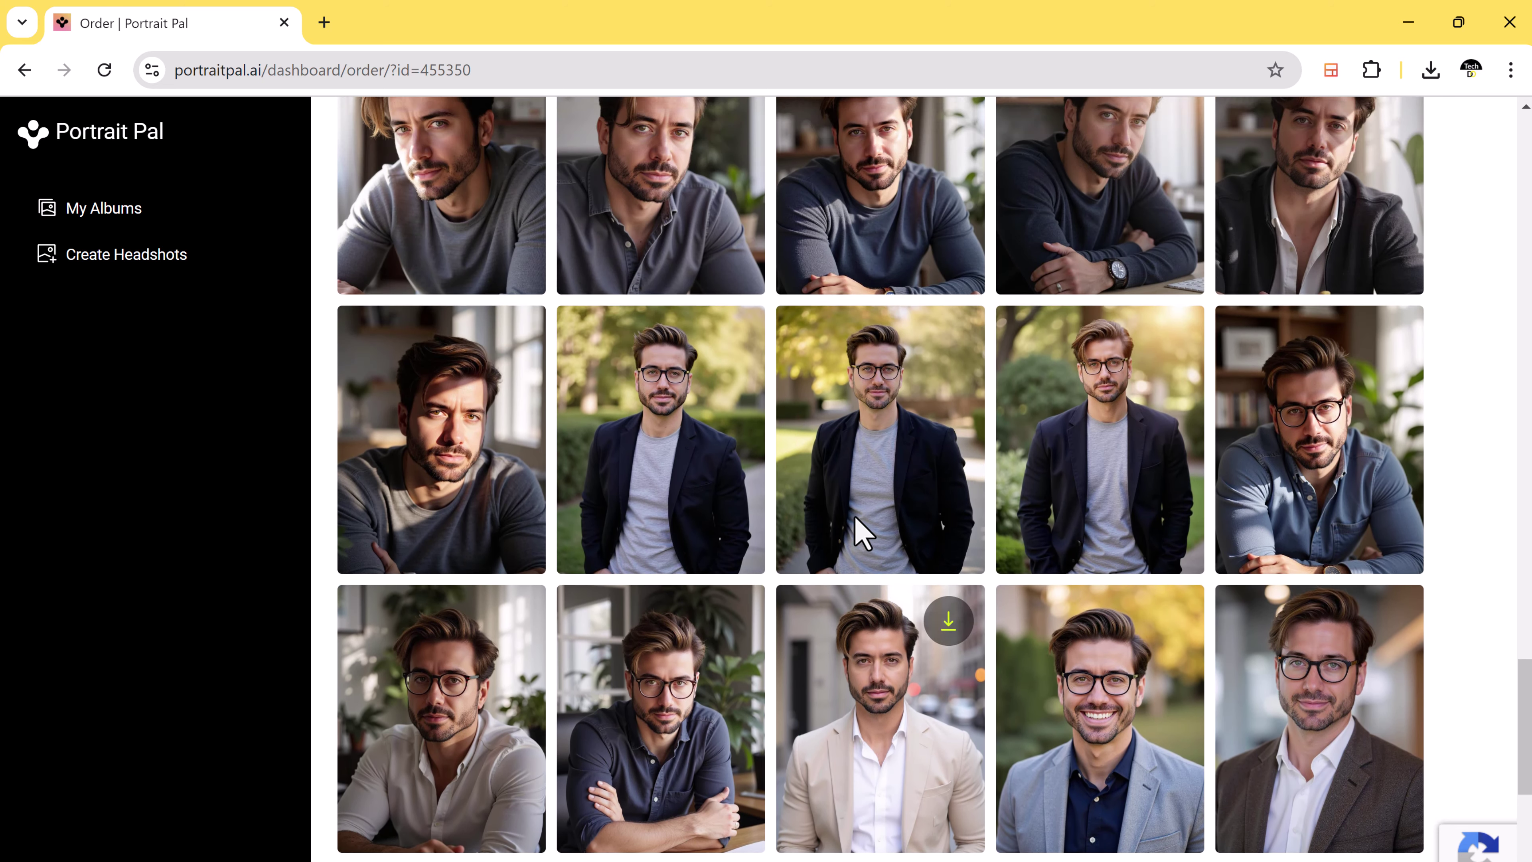
scroll(861, 531, "up", 6)
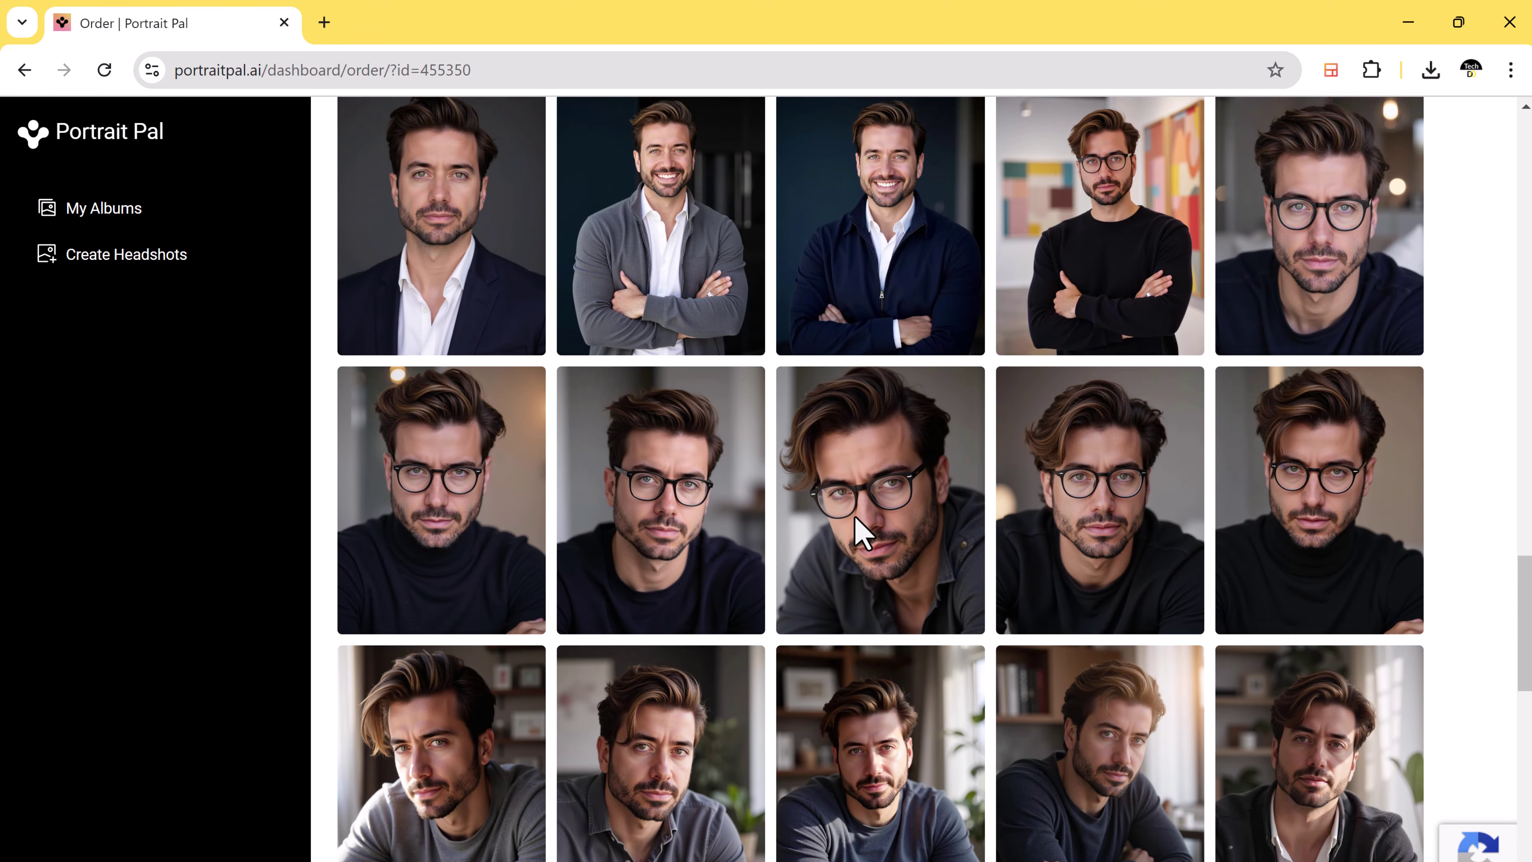
scroll(1450, 585, "up", 10)
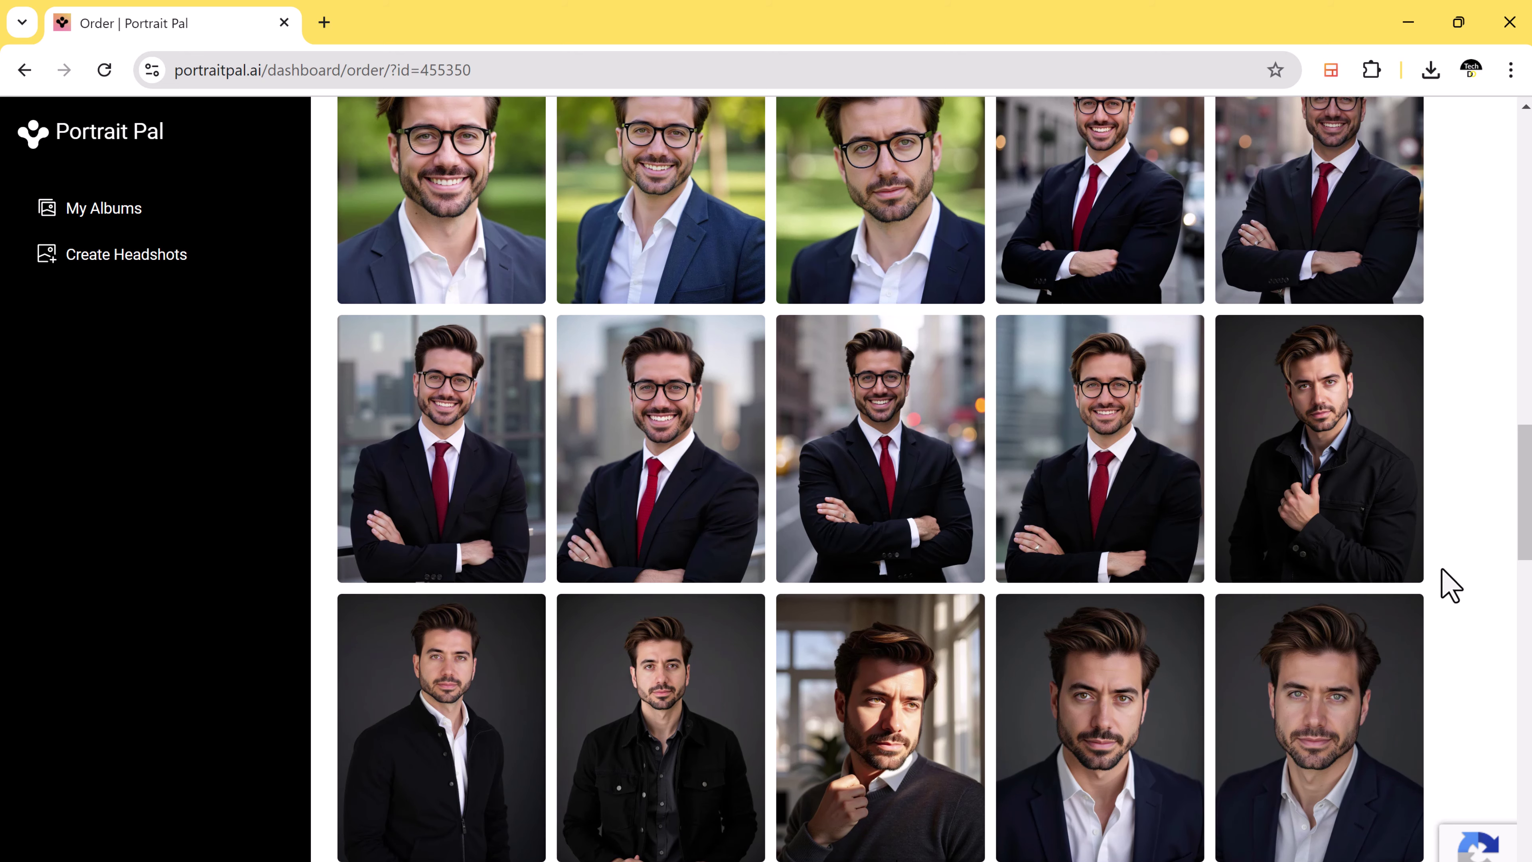
scroll(1450, 586, "up", 1)
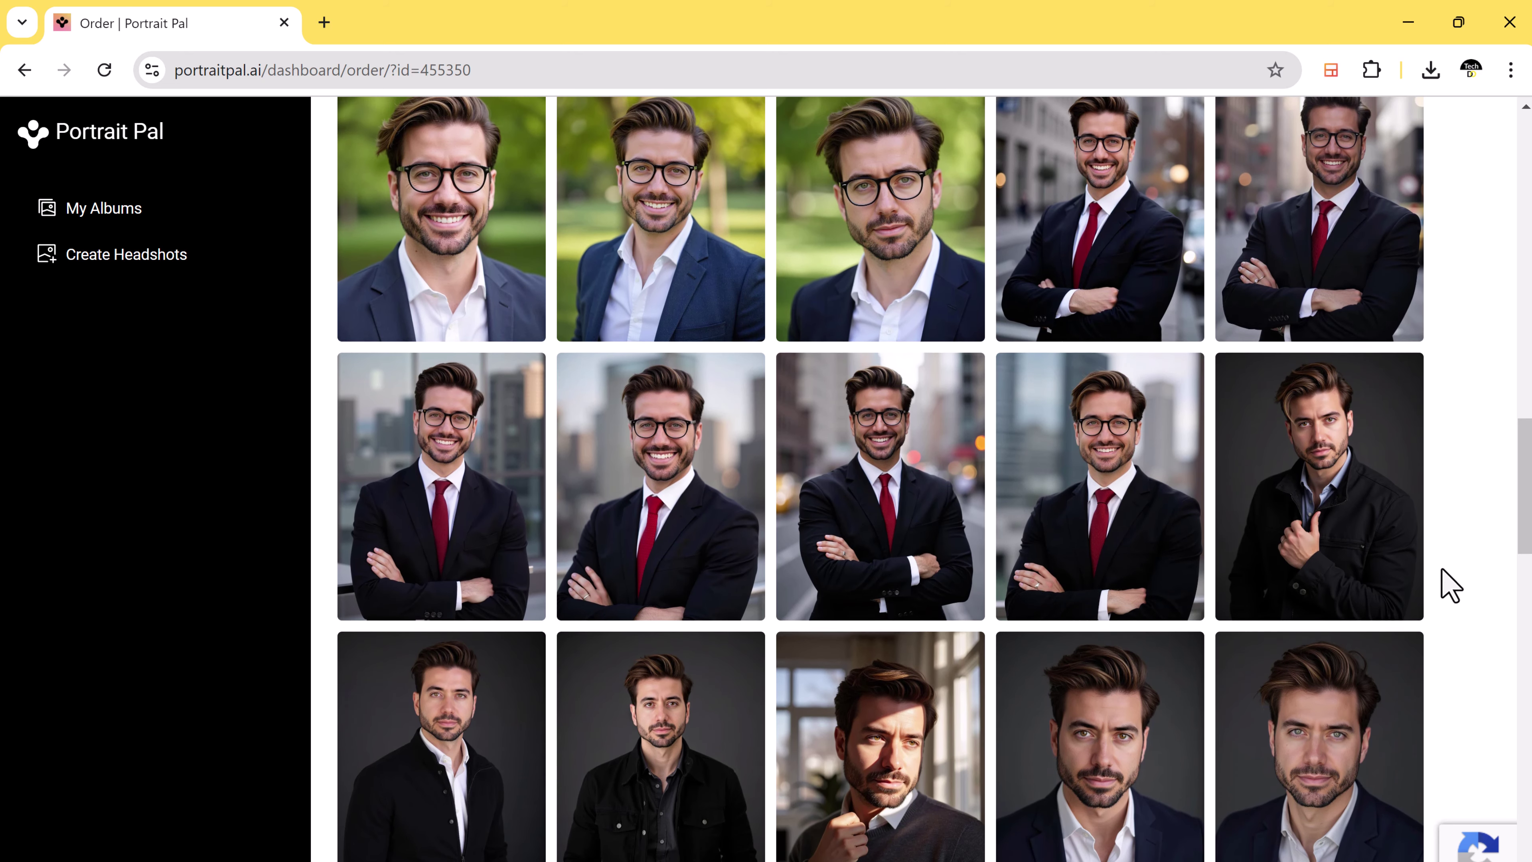
scroll(1450, 585, "up", 5)
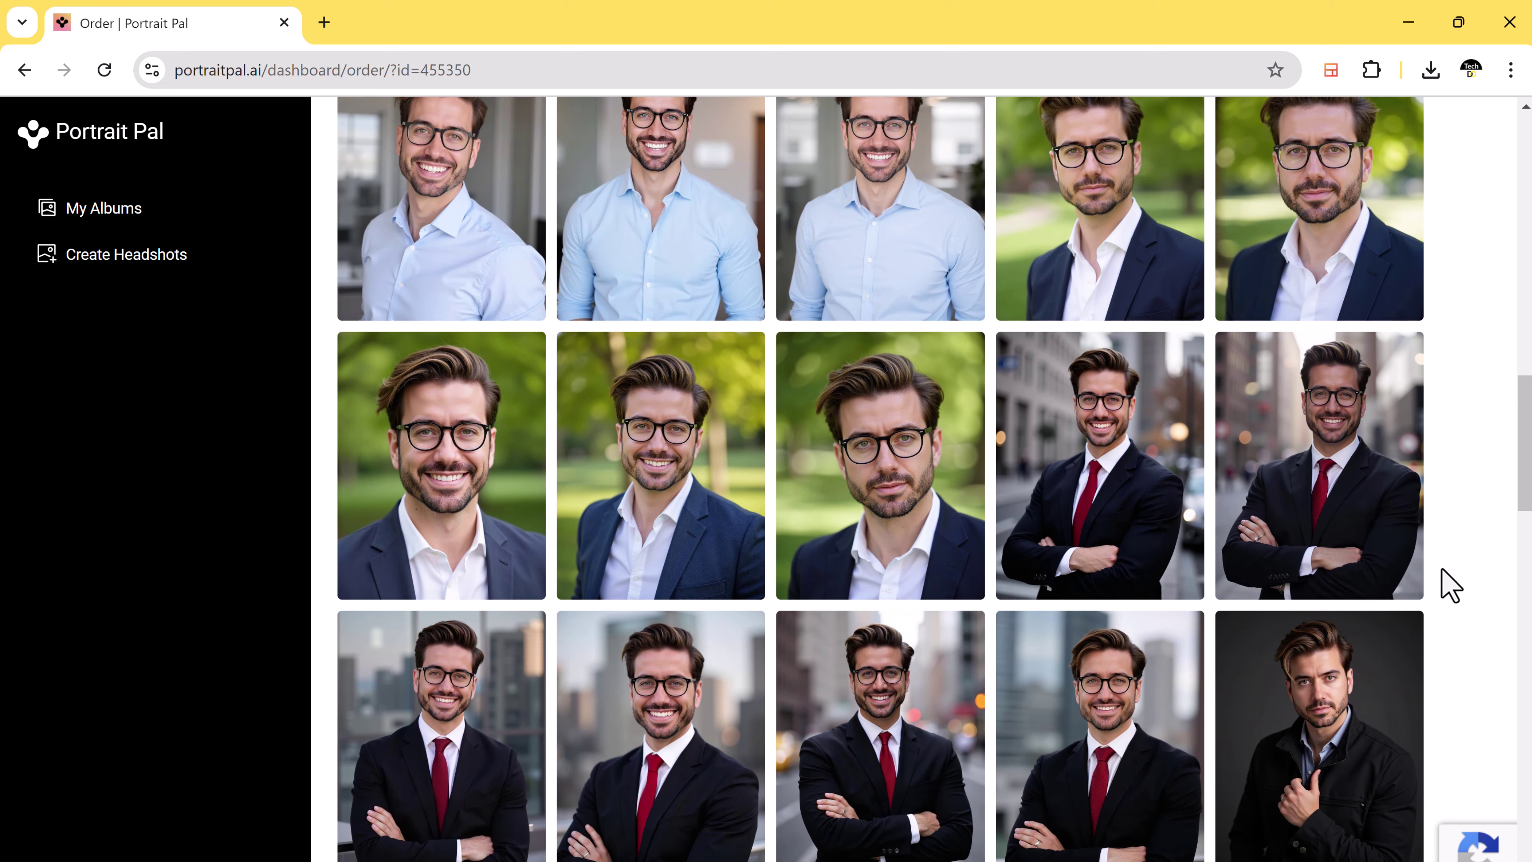
scroll(1450, 585, "up", 5)
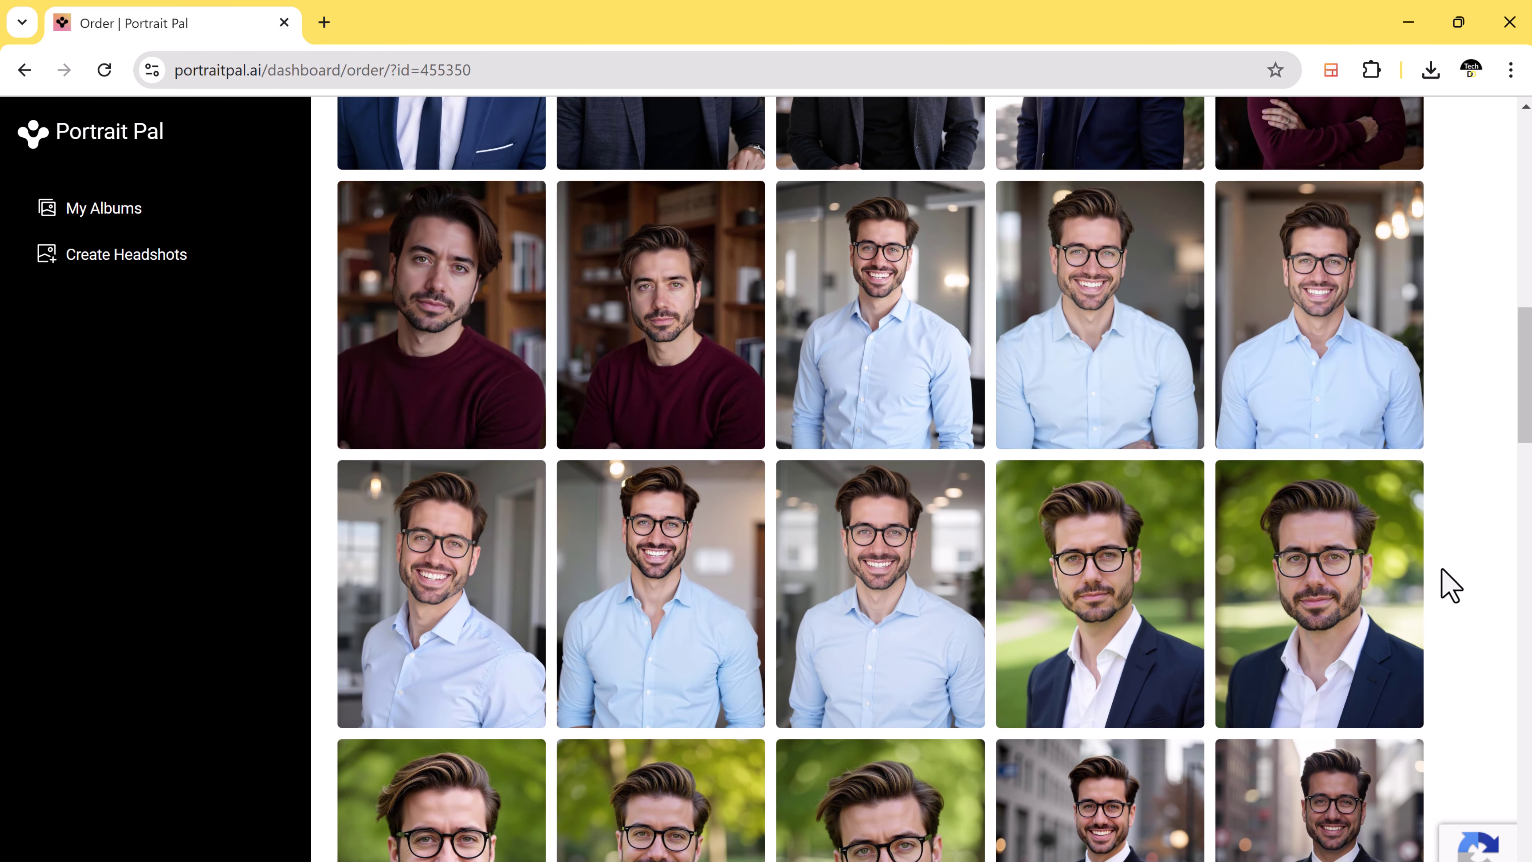
scroll(1451, 585, "up", 8)
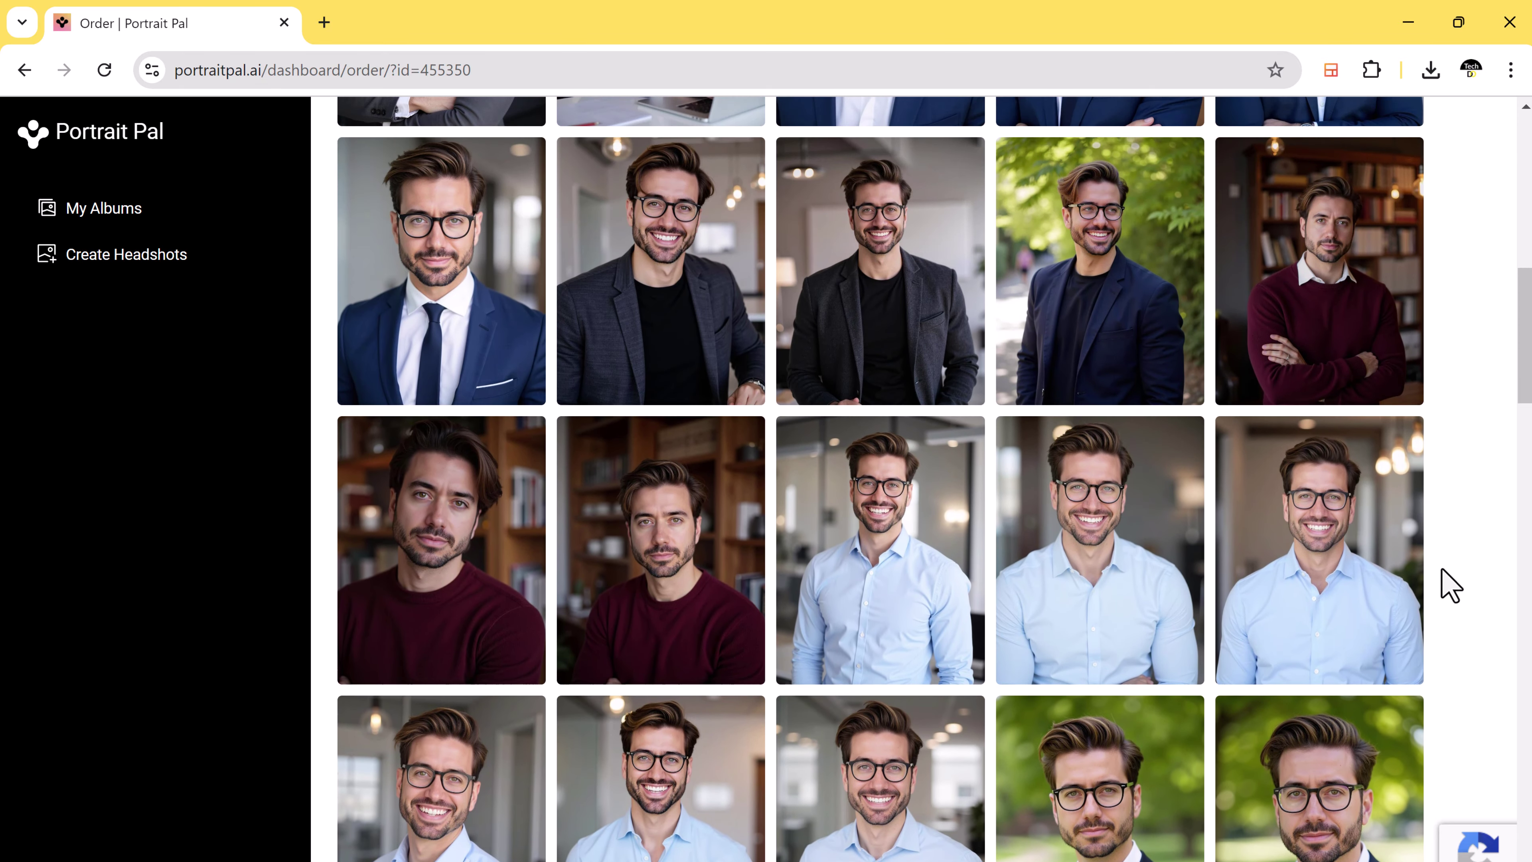
scroll(1450, 585, "up", 8)
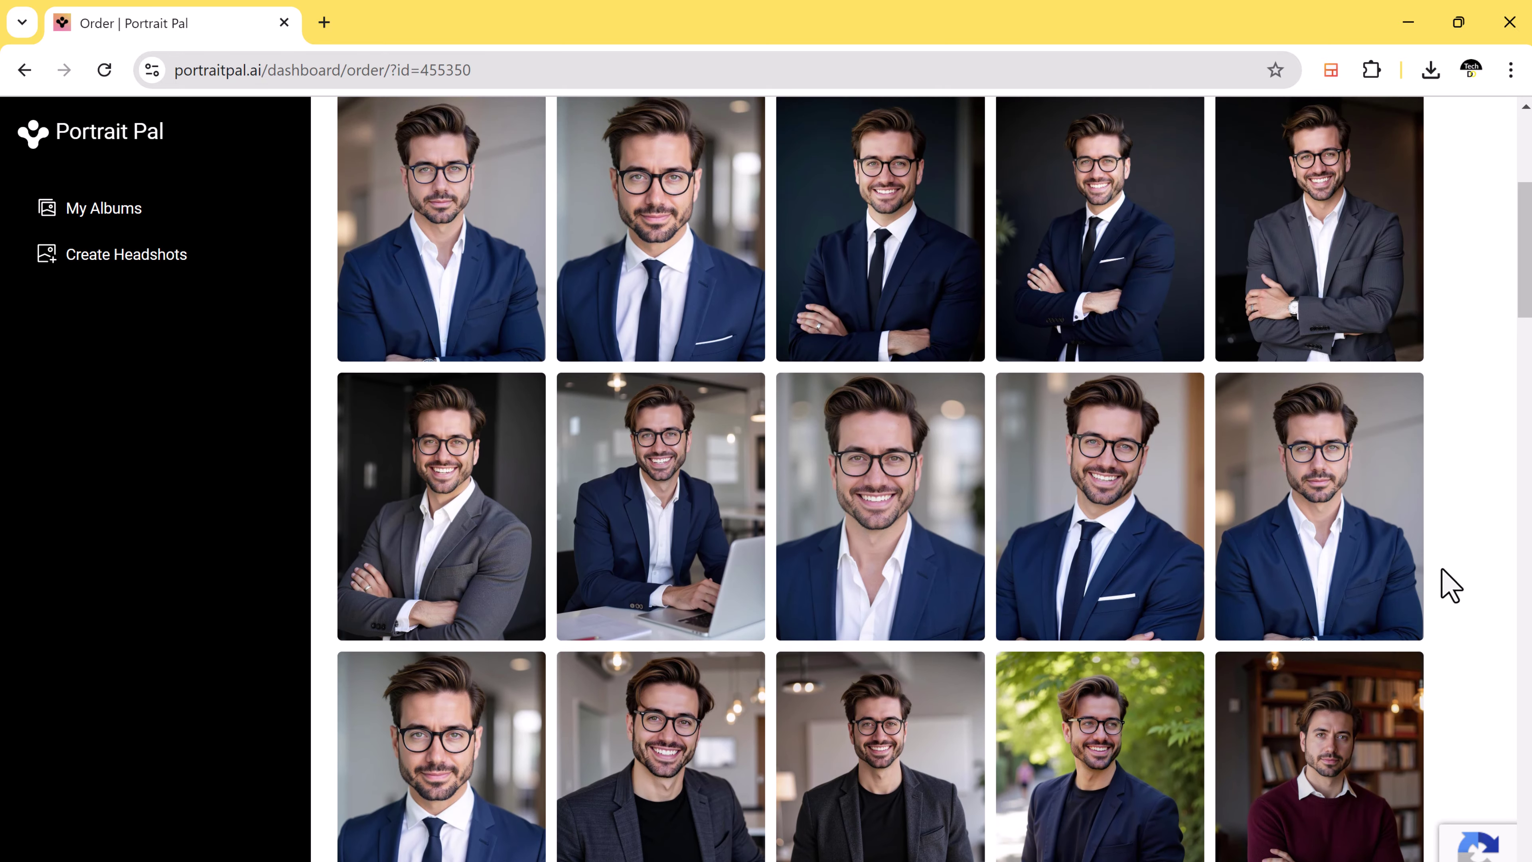